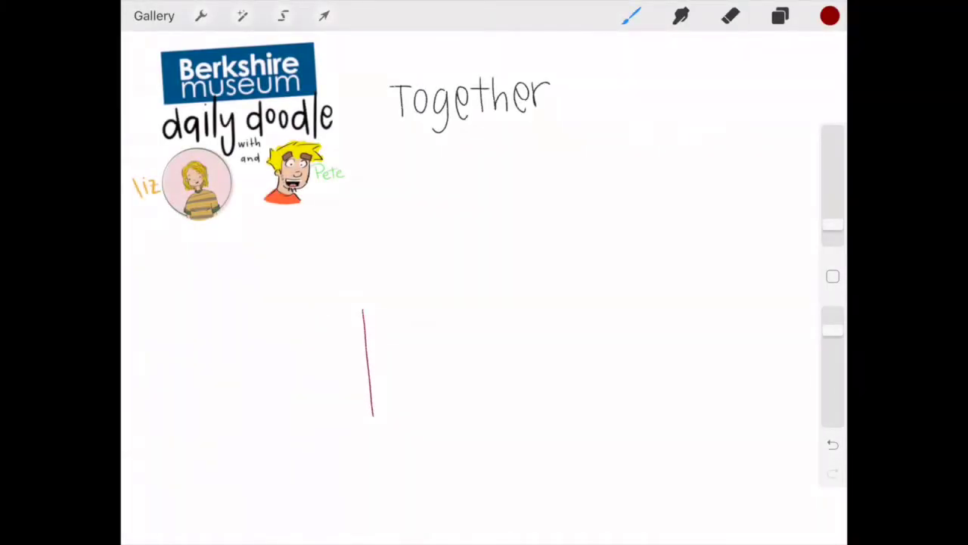
# - Outline the first tall red books, slightly enlarge the brush, and divide a short left group into spines
pyautogui.moveTo(363, 309)
pyautogui.mouseDown()
pyautogui.moveTo(378, 316)
pyautogui.moveTo(384, 414)
pyautogui.moveTo(373, 416)
pyautogui.mouseUp()
pyautogui.moveTo(378, 309)
pyautogui.mouseDown()
pyautogui.moveTo(379, 278)
pyautogui.moveTo(395, 270)
pyautogui.moveTo(416, 295)
pyautogui.moveTo(416, 415)
pyautogui.moveTo(384, 416)
pyautogui.mouseUp()
pyautogui.moveTo(833, 225); pyautogui.dragTo(833, 220)
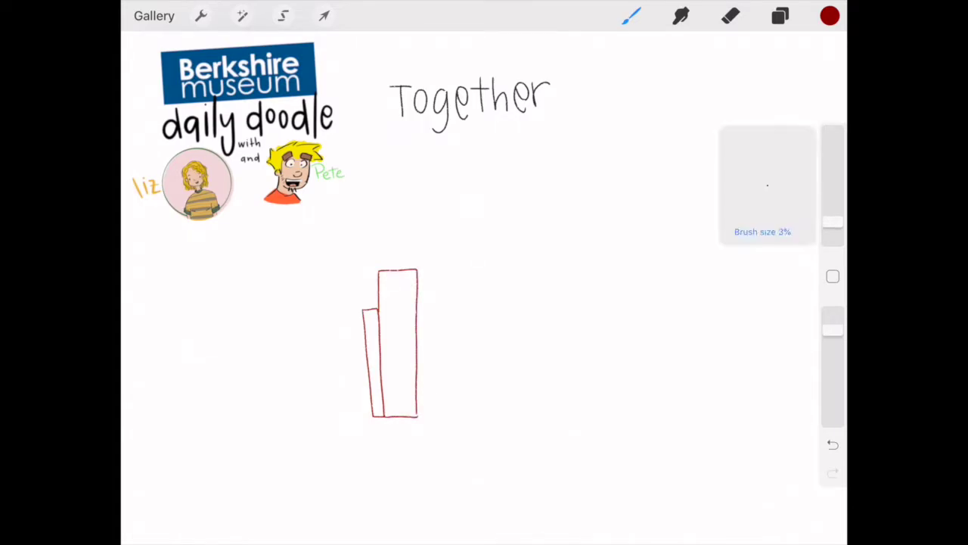
pyautogui.moveTo(417, 279)
pyautogui.mouseDown()
pyautogui.moveTo(447, 277)
pyautogui.moveTo(450, 337)
pyautogui.moveTo(450, 415)
pyautogui.moveTo(418, 416)
pyautogui.mouseUp()
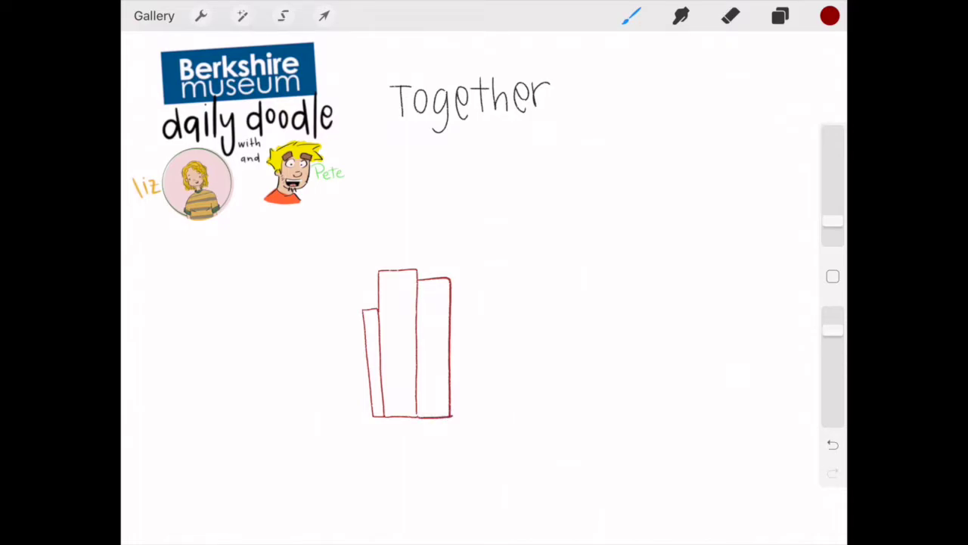
pyautogui.moveTo(366, 347)
pyautogui.mouseDown()
pyautogui.moveTo(312, 349)
pyautogui.moveTo(313, 392)
pyautogui.moveTo(318, 418)
pyautogui.moveTo(369, 421)
pyautogui.mouseUp()
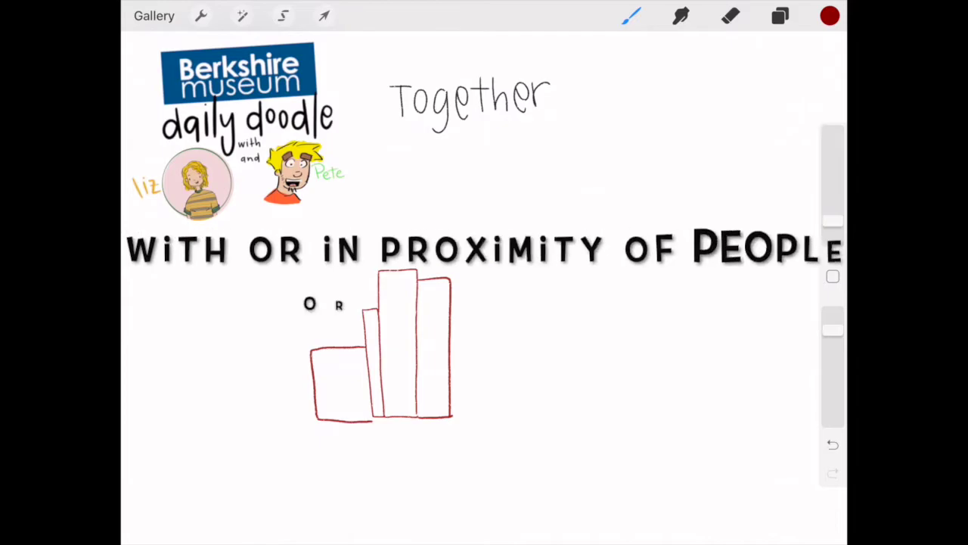
pyautogui.moveTo(329, 349); pyautogui.dragTo(335, 415)
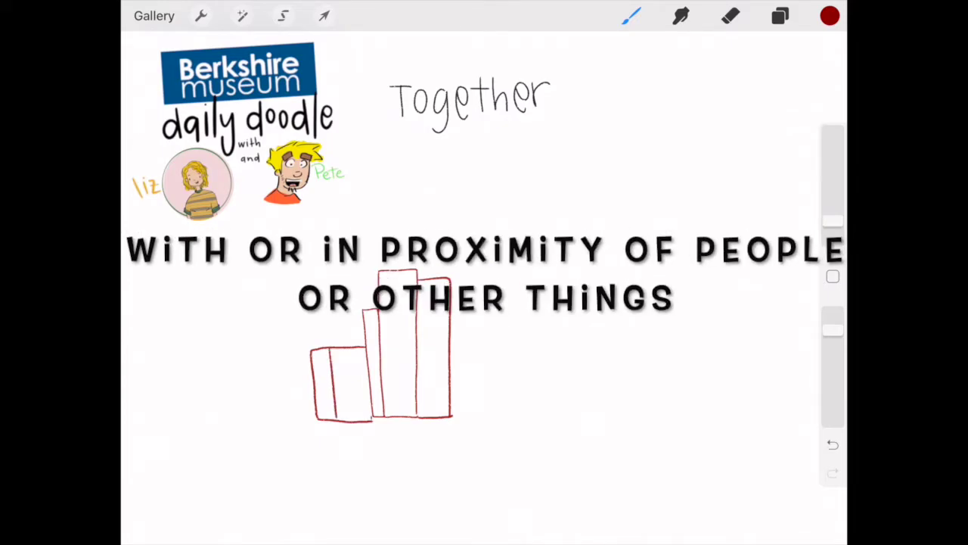
pyautogui.moveTo(347, 350); pyautogui.dragTo(349, 417)
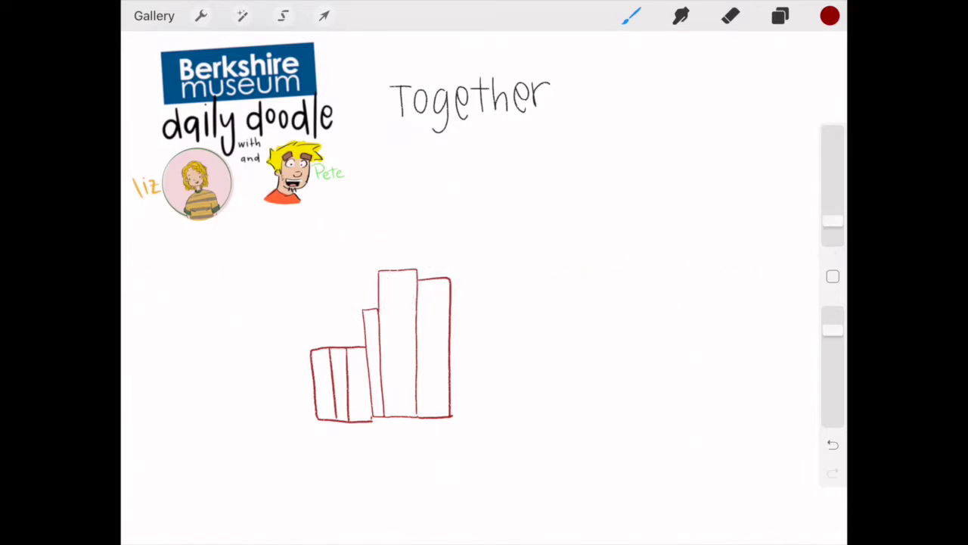
# - Add a thin book, a leaning book, and several narrow upright spines in the middle
pyautogui.moveTo(452, 257)
pyautogui.mouseDown()
pyautogui.moveTo(452, 293)
pyautogui.moveTo(463, 257)
pyautogui.moveTo(463, 415)
pyautogui.mouseUp()
pyautogui.moveTo(469, 270)
pyautogui.mouseDown()
pyautogui.moveTo(487, 258)
pyautogui.moveTo(486, 323)
pyautogui.moveTo(514, 419)
pyautogui.mouseUp()
pyautogui.moveTo(487, 259)
pyautogui.mouseDown()
pyautogui.moveTo(534, 408)
pyautogui.moveTo(514, 419)
pyautogui.mouseUp()
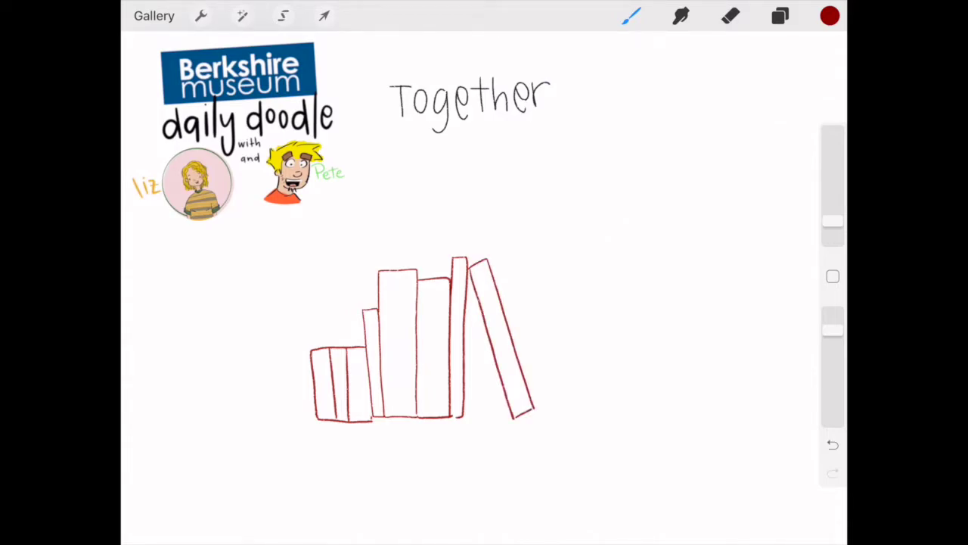
pyautogui.moveTo(530, 264)
pyautogui.mouseDown()
pyautogui.moveTo(534, 416)
pyautogui.moveTo(545, 288)
pyautogui.moveTo(544, 399)
pyautogui.moveTo(532, 417)
pyautogui.mouseUp()
pyautogui.moveTo(545, 293)
pyautogui.mouseDown()
pyautogui.moveTo(562, 291)
pyautogui.moveTo(565, 381)
pyautogui.moveTo(563, 413)
pyautogui.moveTo(542, 414)
pyautogui.mouseUp()
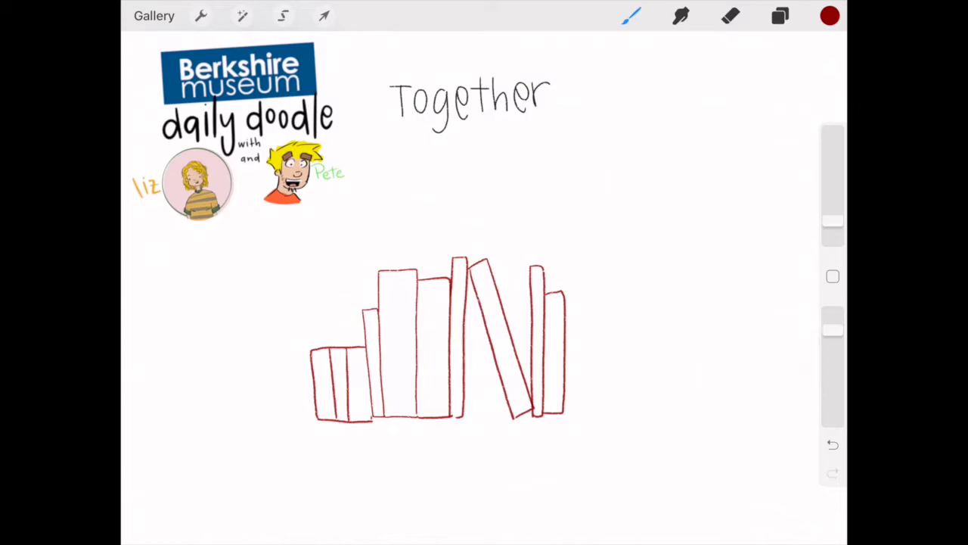
pyautogui.moveTo(568, 258); pyautogui.dragTo(566, 375)
pyautogui.moveTo(568, 259)
pyautogui.mouseDown()
pyautogui.moveTo(576, 377)
pyautogui.moveTo(565, 414)
pyautogui.mouseUp()
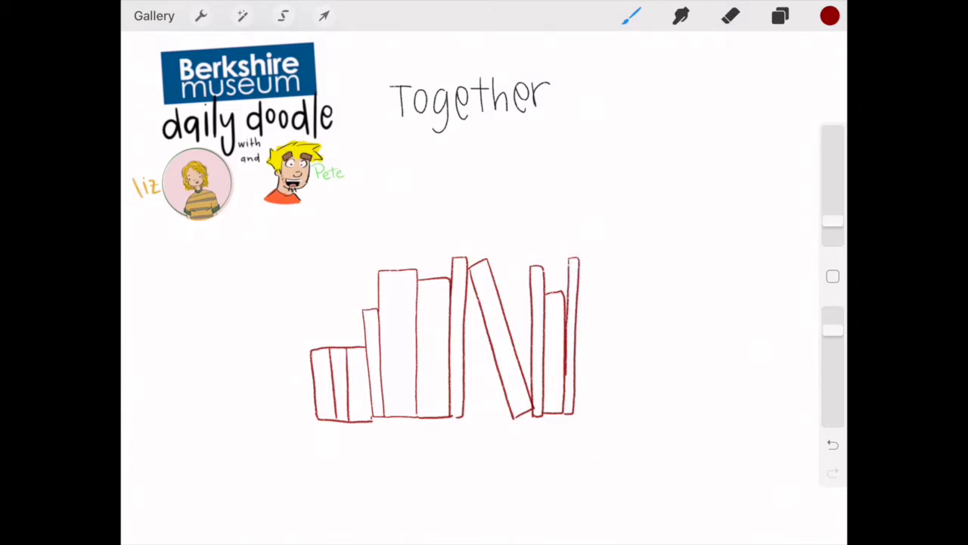
pyautogui.moveTo(579, 259)
pyautogui.mouseDown()
pyautogui.moveTo(594, 338)
pyautogui.moveTo(589, 406)
pyautogui.moveTo(575, 413)
pyautogui.mouseUp()
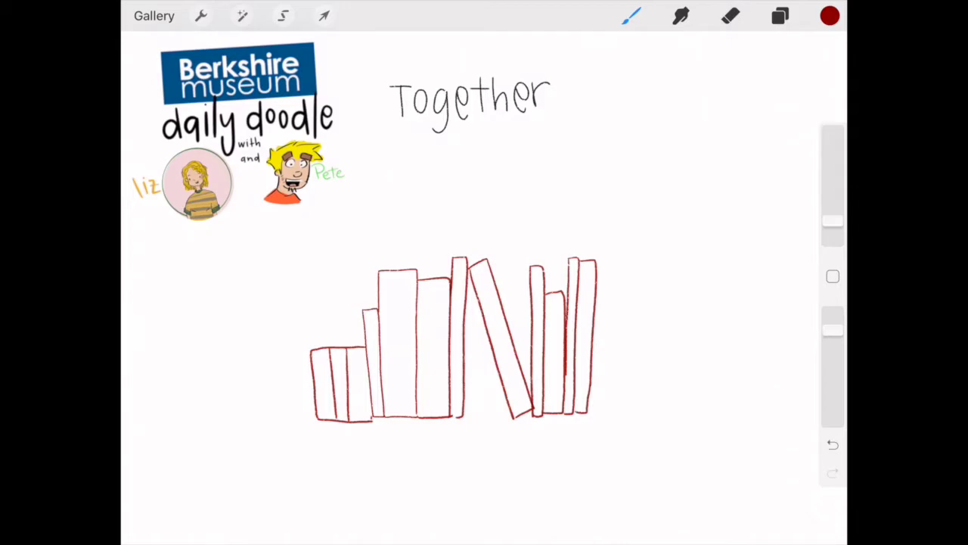
# - Finish the row with a wide short book, a tall thin one, and two slanted books
pyautogui.moveTo(598, 287); pyautogui.dragTo(588, 413)
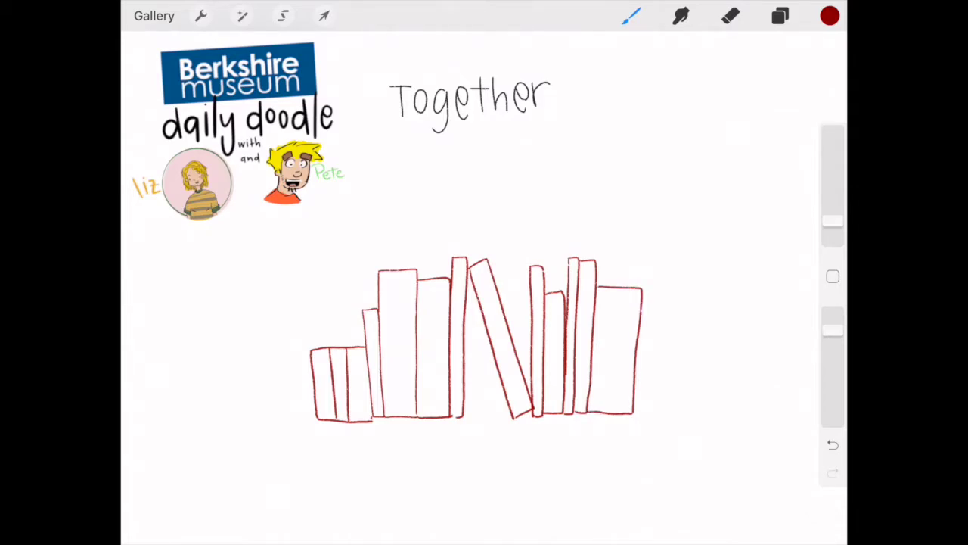
pyautogui.moveTo(645, 260)
pyautogui.mouseDown()
pyautogui.moveTo(641, 414)
pyautogui.moveTo(658, 292)
pyautogui.moveTo(655, 412)
pyautogui.moveTo(643, 415)
pyautogui.mouseUp()
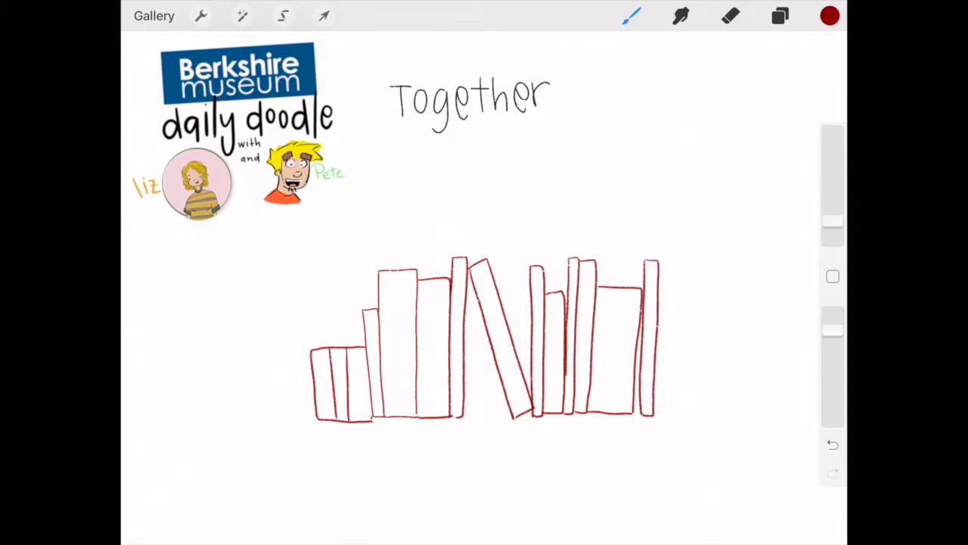
pyautogui.moveTo(660, 267); pyautogui.dragTo(685, 406)
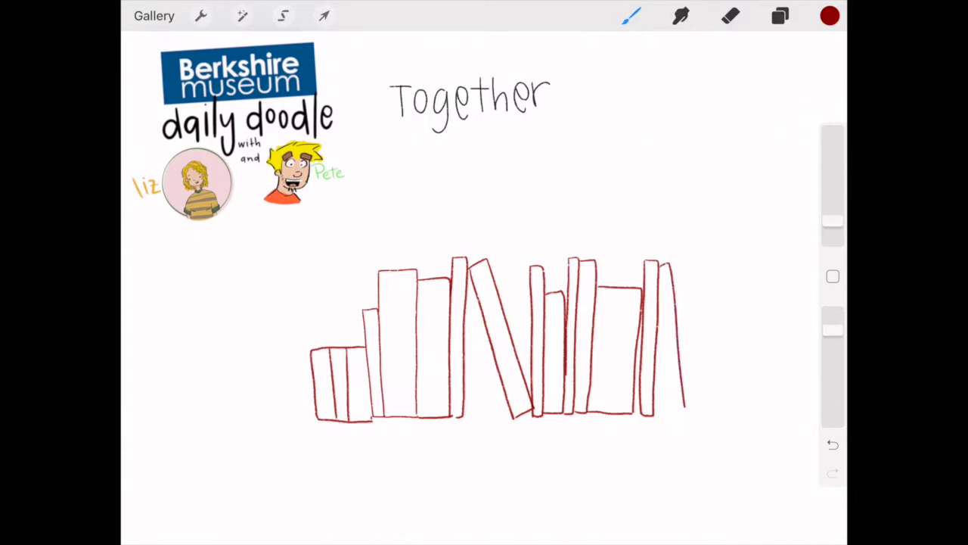
pyautogui.moveTo(661, 266); pyautogui.dragTo(687, 415)
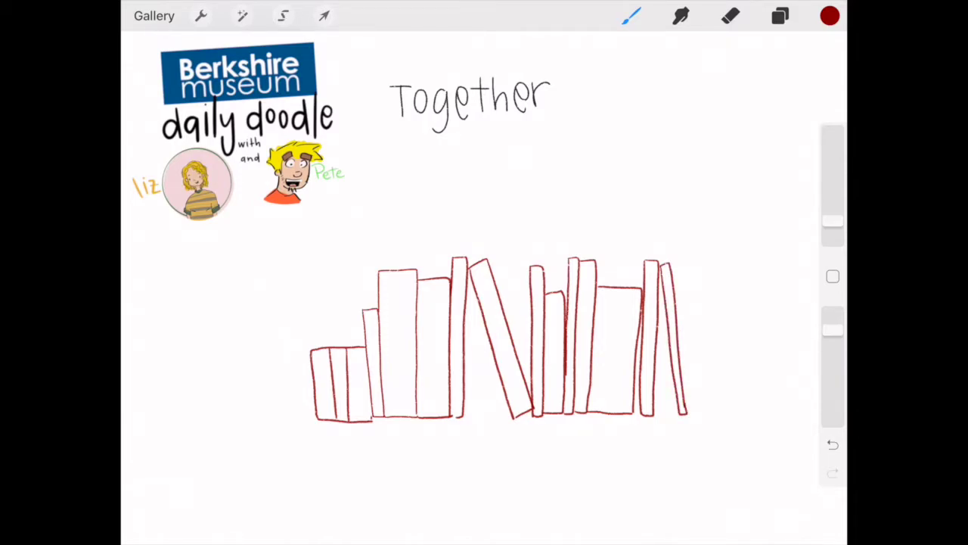
pyautogui.moveTo(675, 284)
pyautogui.mouseDown()
pyautogui.moveTo(687, 281)
pyautogui.moveTo(724, 412)
pyautogui.moveTo(704, 380)
pyautogui.moveTo(717, 416)
pyautogui.moveTo(728, 415)
pyautogui.mouseUp()
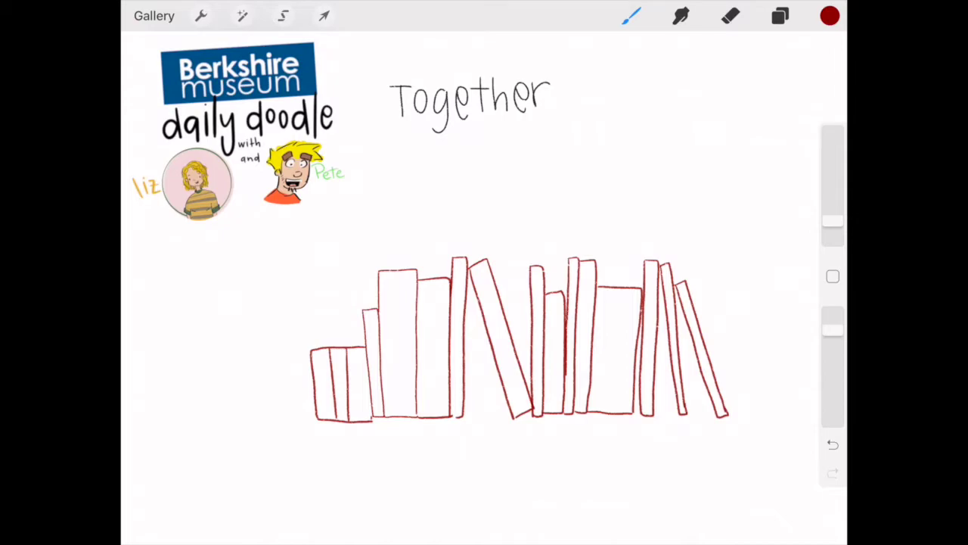
pyautogui.click(829, 15)
# - Switch to black, begin a title on the tall book, and shrink the brush for lettering
pyautogui.click(566, 467)
pyautogui.click(830, 16)
pyautogui.moveTo(385, 299)
pyautogui.mouseDown()
pyautogui.moveTo(386, 318)
pyautogui.moveTo(393, 304)
pyautogui.moveTo(411, 317)
pyautogui.mouseUp()
pyautogui.moveTo(832, 221); pyautogui.dragTo(832, 228)
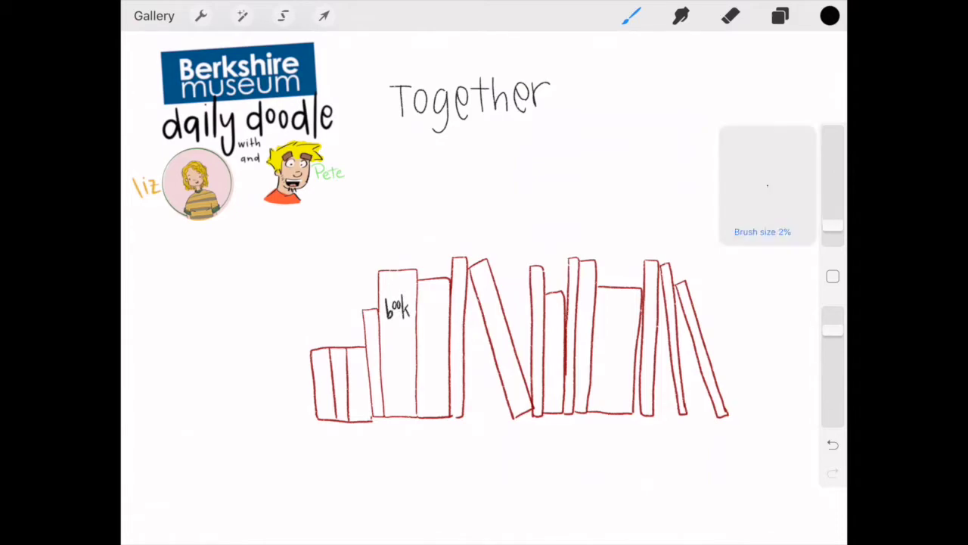
# - Letter 'big book' on the wide spine, 'collection of books', and 'thin book'
pyautogui.moveTo(604, 305)
pyautogui.mouseDown()
pyautogui.moveTo(618, 325)
pyautogui.moveTo(605, 342)
pyautogui.moveTo(617, 335)
pyautogui.mouseUp()
pyautogui.moveTo(624, 329); pyautogui.dragTo(624, 342)
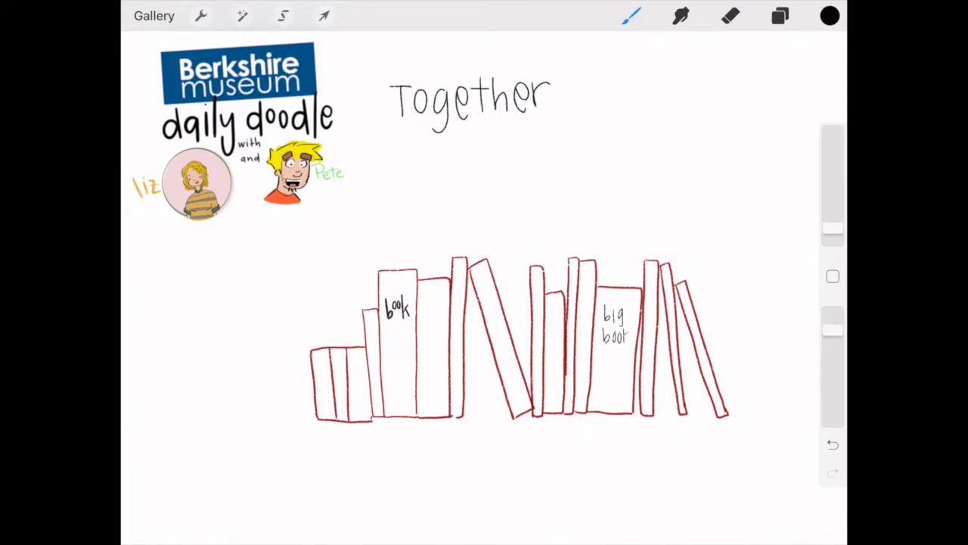
pyautogui.moveTo(325, 361)
pyautogui.mouseDown()
pyautogui.moveTo(330, 371)
pyautogui.moveTo(339, 359)
pyautogui.moveTo(350, 367)
pyautogui.mouseUp()
pyautogui.moveTo(348, 360)
pyautogui.mouseDown()
pyautogui.moveTo(360, 360)
pyautogui.moveTo(338, 375)
pyautogui.moveTo(330, 401)
pyautogui.moveTo(357, 397)
pyautogui.mouseUp()
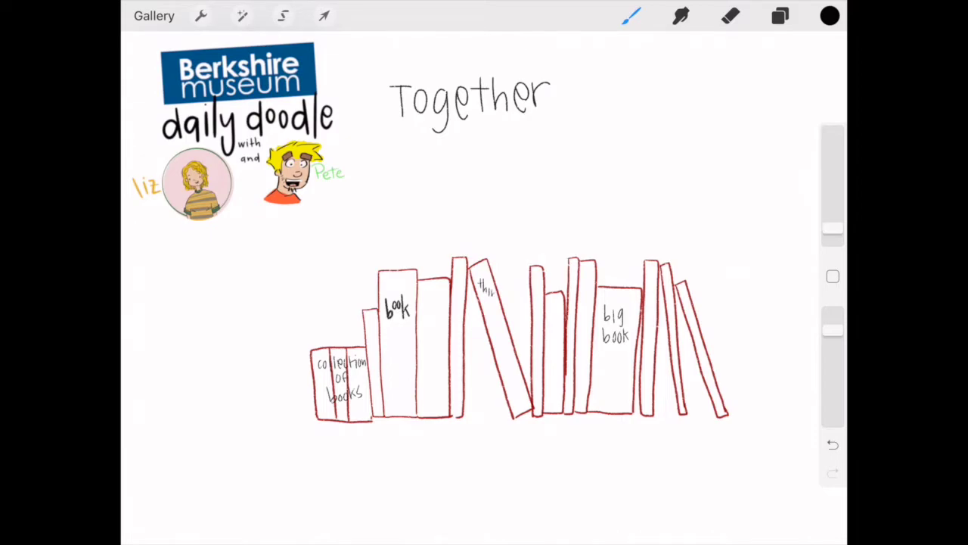
pyautogui.moveTo(486, 303); pyautogui.dragTo(502, 335)
# - Write 'storybook' and 'picture' vertically up their narrow spines
pyautogui.moveTo(426, 402)
pyautogui.mouseDown()
pyautogui.moveTo(437, 403)
pyautogui.moveTo(436, 369)
pyautogui.mouseUp()
pyautogui.moveTo(428, 368); pyautogui.dragTo(439, 329)
pyautogui.moveTo(430, 333); pyautogui.dragTo(439, 323)
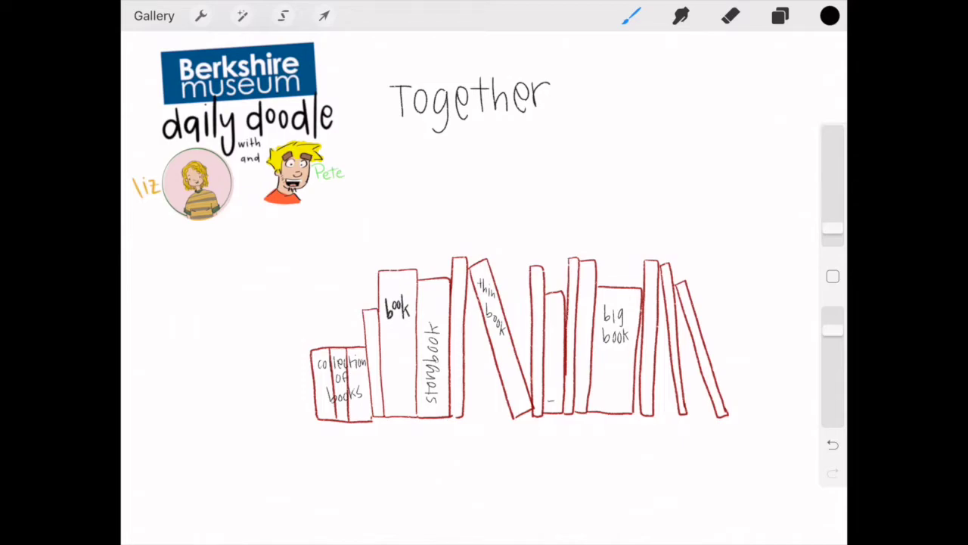
pyautogui.moveTo(548, 381); pyautogui.dragTo(553, 372)
pyautogui.moveTo(549, 374); pyautogui.dragTo(560, 356)
pyautogui.moveTo(551, 356); pyautogui.dragTo(563, 309)
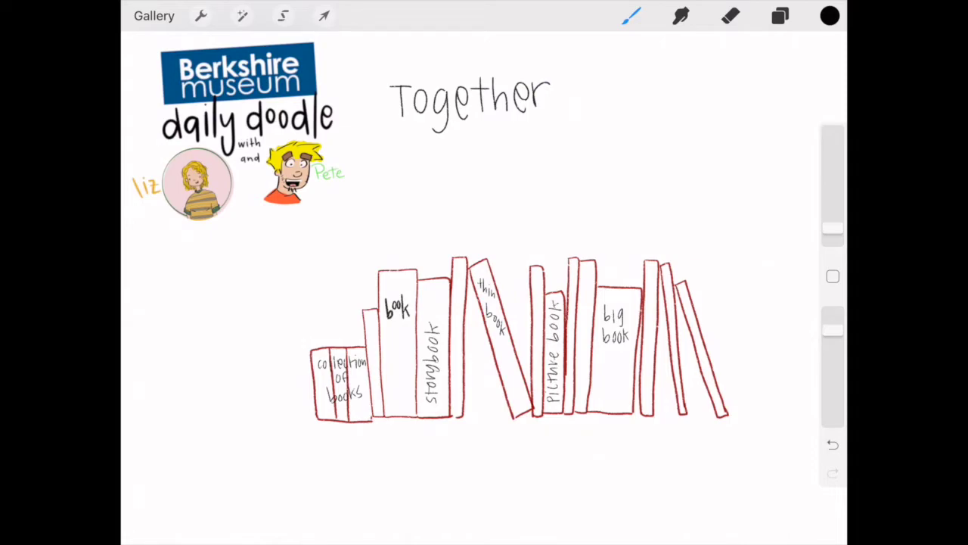
# - Title the rightmost slanted spine, 'book #2', and another far-right spine
pyautogui.moveTo(686, 317); pyautogui.dragTo(706, 364)
pyautogui.moveTo(583, 393); pyautogui.dragTo(588, 360)
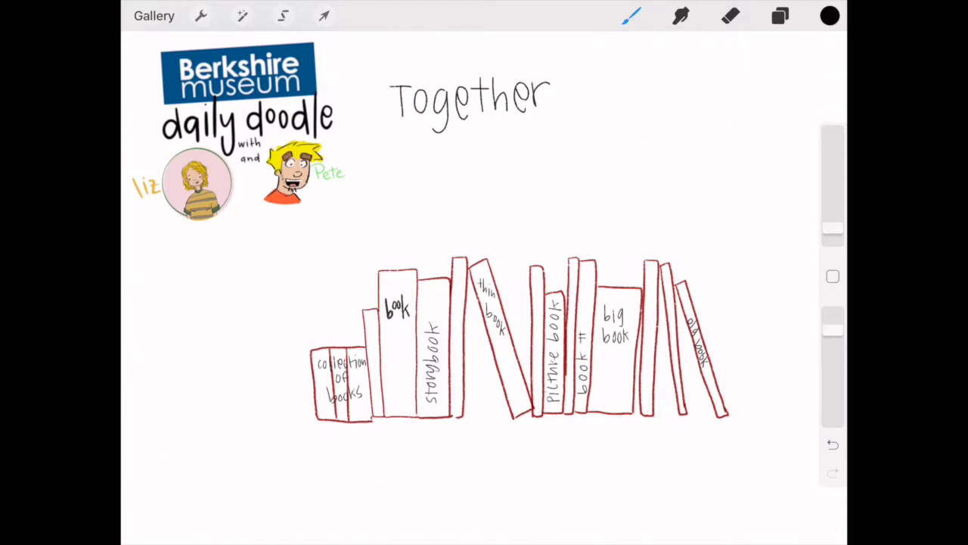
pyautogui.moveTo(587, 326); pyautogui.dragTo(582, 317)
pyautogui.moveTo(647, 390); pyautogui.dragTo(652, 314)
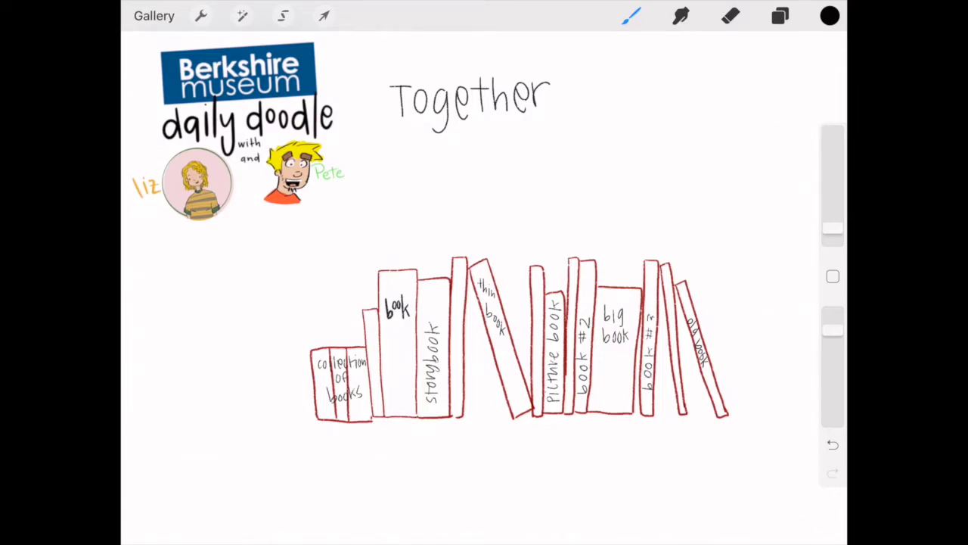
pyautogui.click(780, 15)
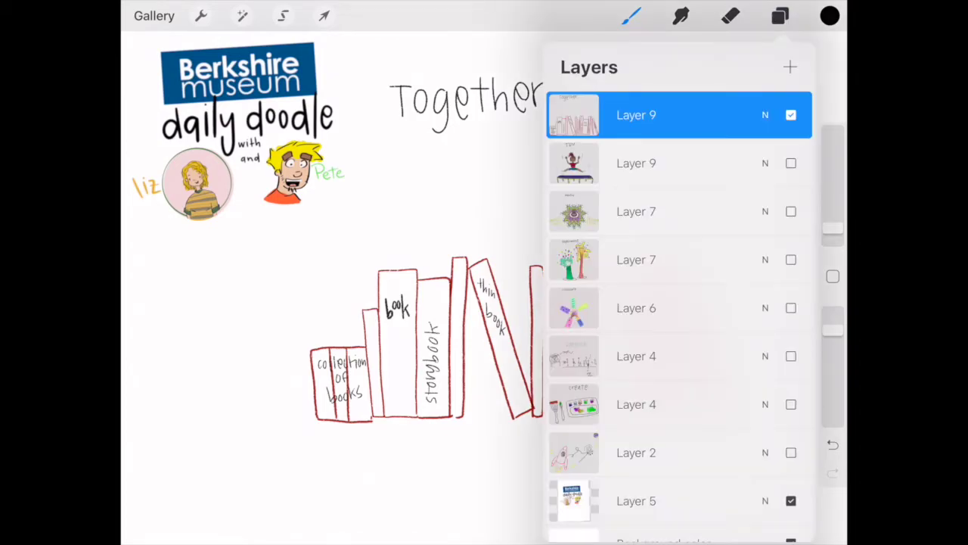
# - Add a colouring layer, choose muted blue at about half opacity, and pick a textured brush
pyautogui.click(789, 67)
pyautogui.click(779, 15)
pyautogui.click(830, 15)
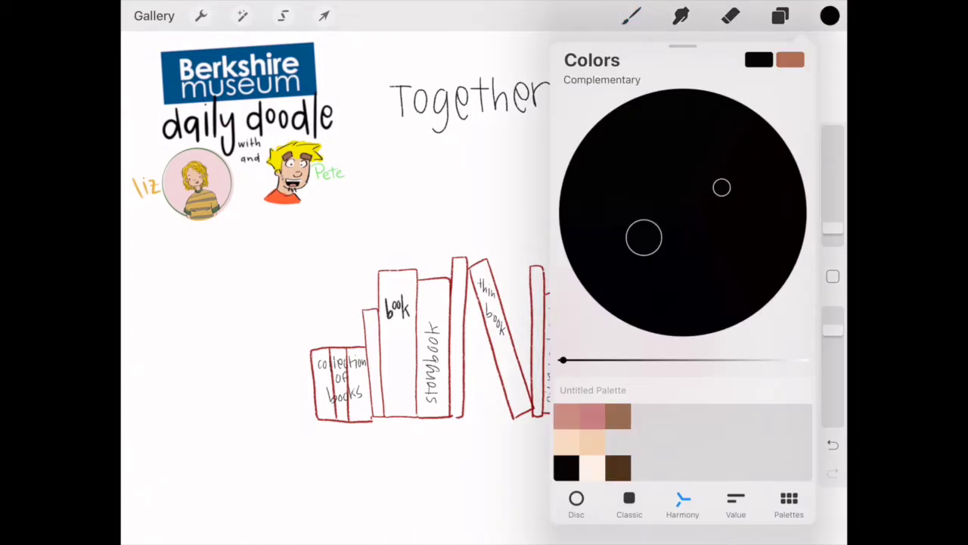
pyautogui.moveTo(562, 360); pyautogui.dragTo(650, 360)
pyautogui.moveTo(643, 238); pyautogui.dragTo(631, 250)
pyautogui.moveTo(833, 329); pyautogui.dragTo(832, 364)
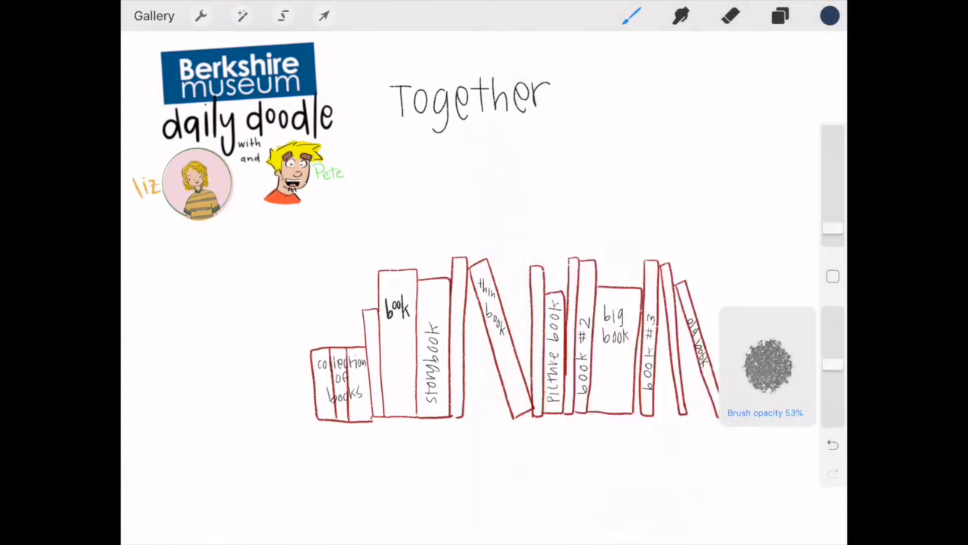
pyautogui.click(632, 15)
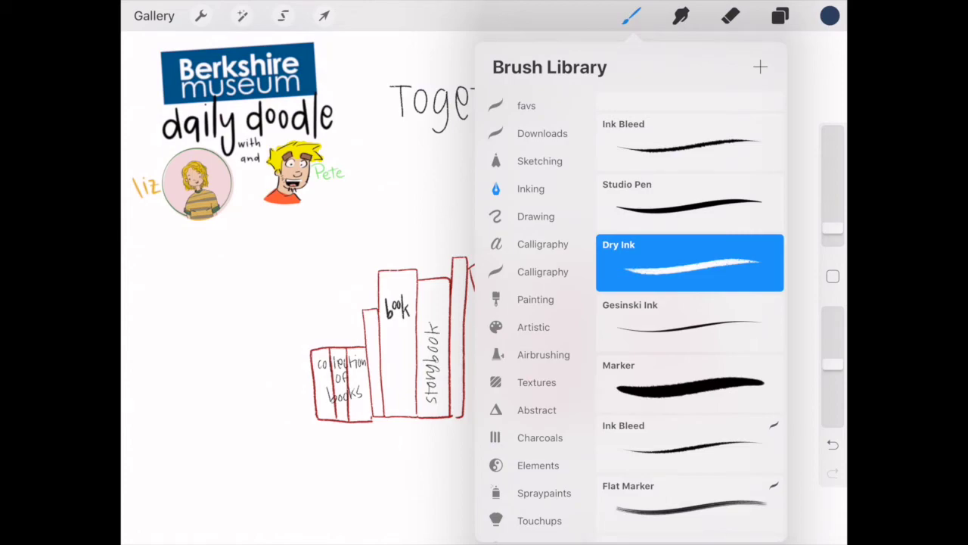
pyautogui.scroll(-5, 690, 302)
pyautogui.click(670, 227)
pyautogui.click(631, 16)
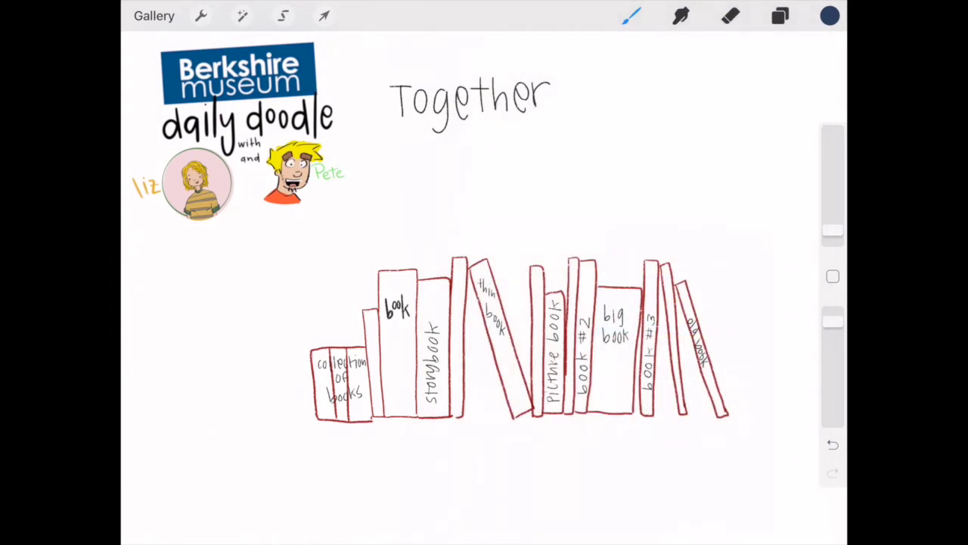
# - Lower opacity, enlarge the brush, and wash two thin spines blue-grey
pyautogui.moveTo(457, 261); pyautogui.dragTo(457, 310)
pyautogui.click(832, 445)
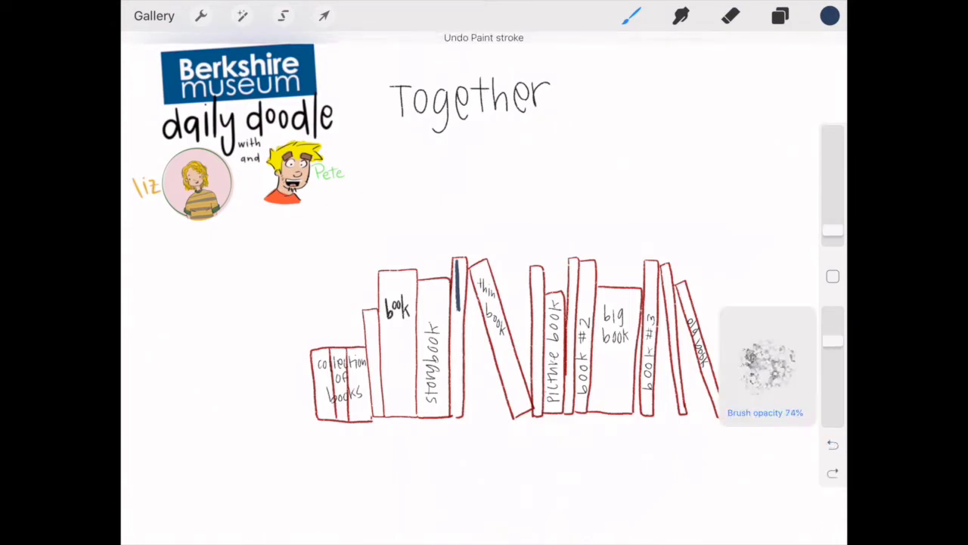
pyautogui.moveTo(833, 321); pyautogui.dragTo(832, 366)
pyautogui.click(833, 231)
pyautogui.moveTo(832, 230); pyautogui.dragTo(833, 216)
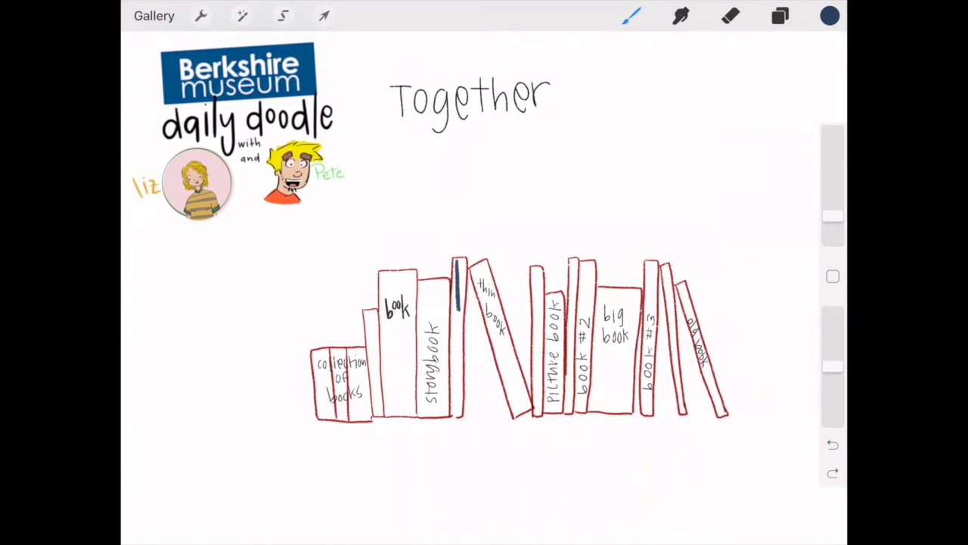
pyautogui.click(833, 445)
pyautogui.moveTo(458, 257); pyautogui.dragTo(459, 416)
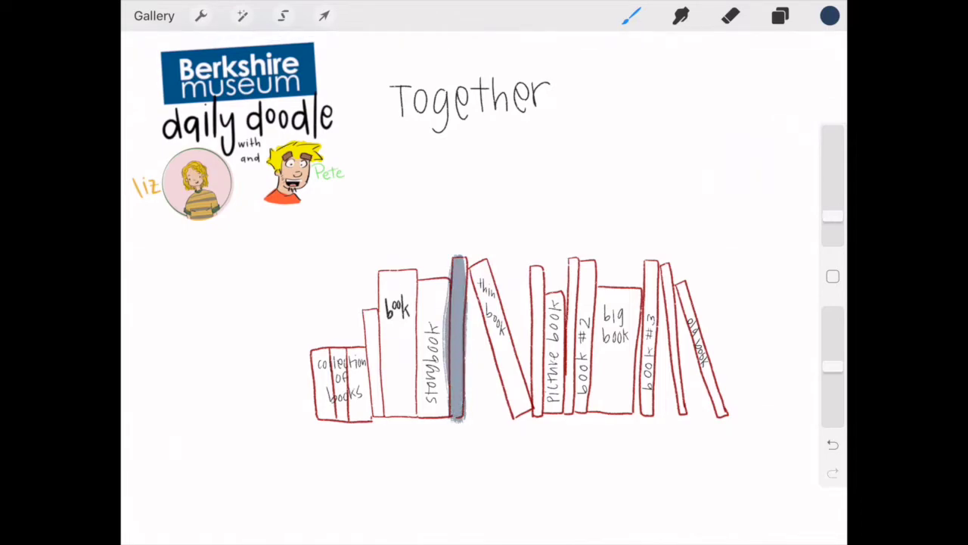
pyautogui.moveTo(664, 260); pyautogui.dragTo(682, 417)
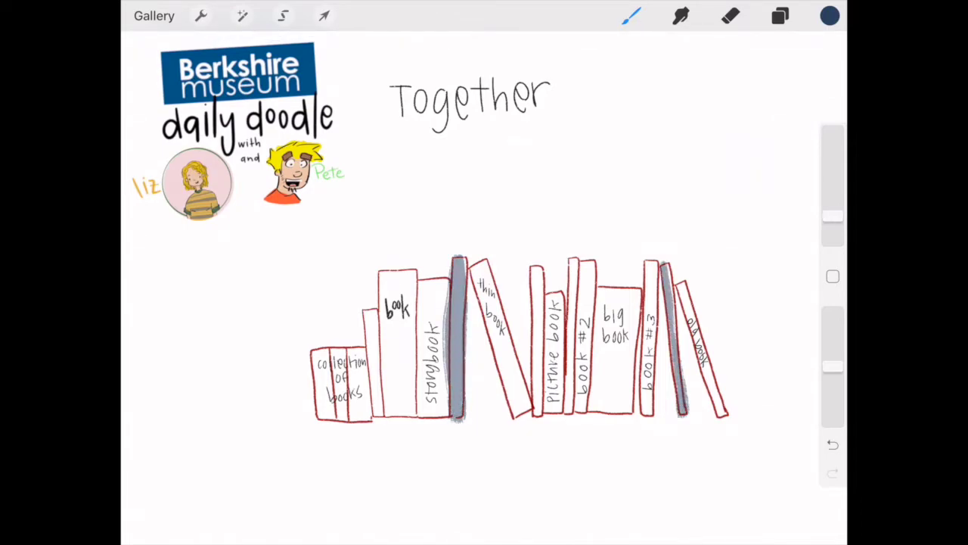
# - Paint the thin spine before picture book brown, then two spines teal including book #3
pyautogui.click(830, 15)
pyautogui.click(618, 415)
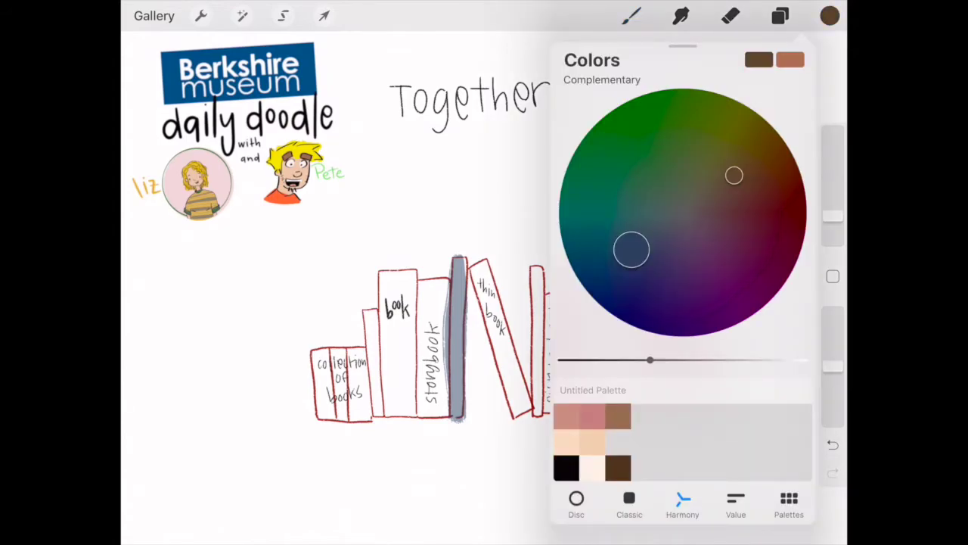
pyautogui.click(829, 15)
pyautogui.moveTo(535, 268); pyautogui.dragTo(538, 416)
pyautogui.click(830, 15)
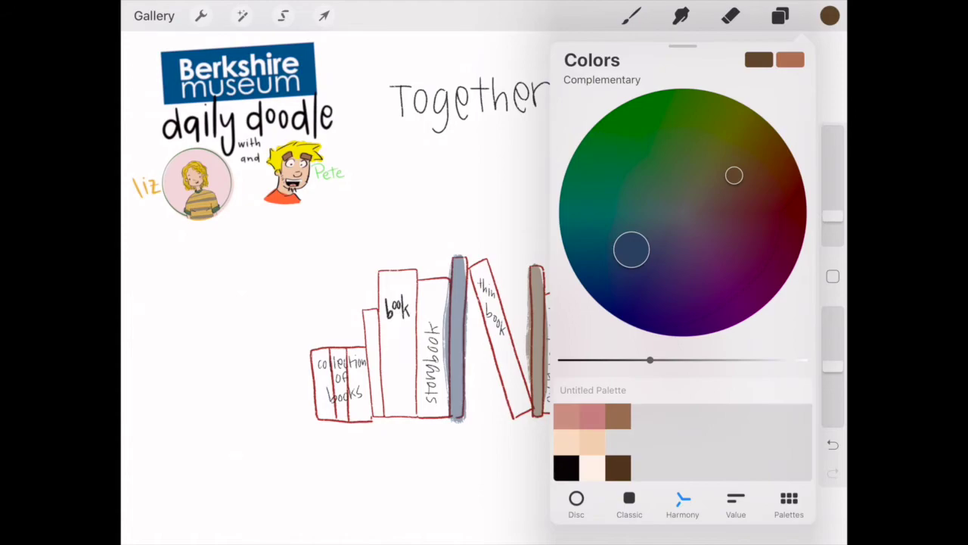
pyautogui.moveTo(631, 248); pyautogui.dragTo(619, 200)
pyautogui.click(830, 16)
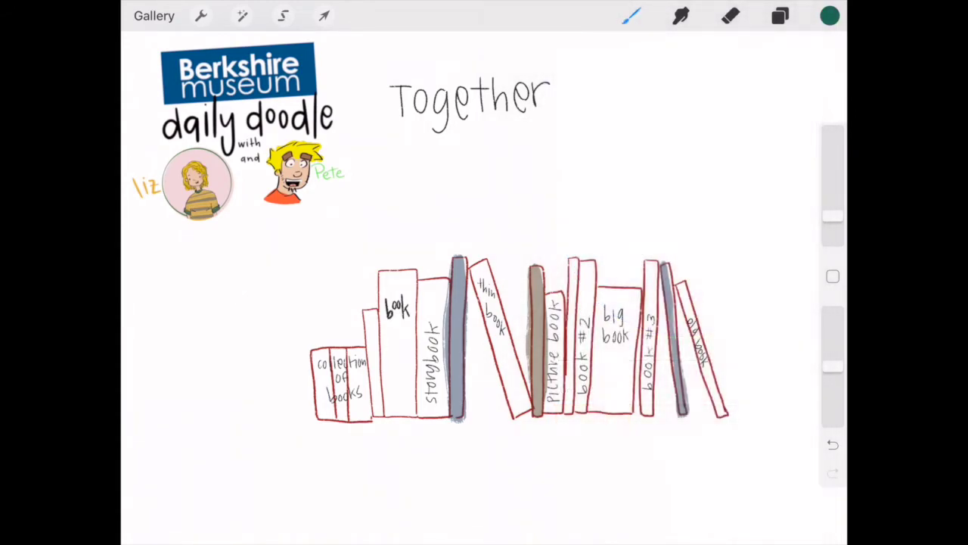
pyautogui.moveTo(372, 310)
pyautogui.mouseDown()
pyautogui.moveTo(378, 416)
pyautogui.moveTo(376, 360)
pyautogui.mouseUp()
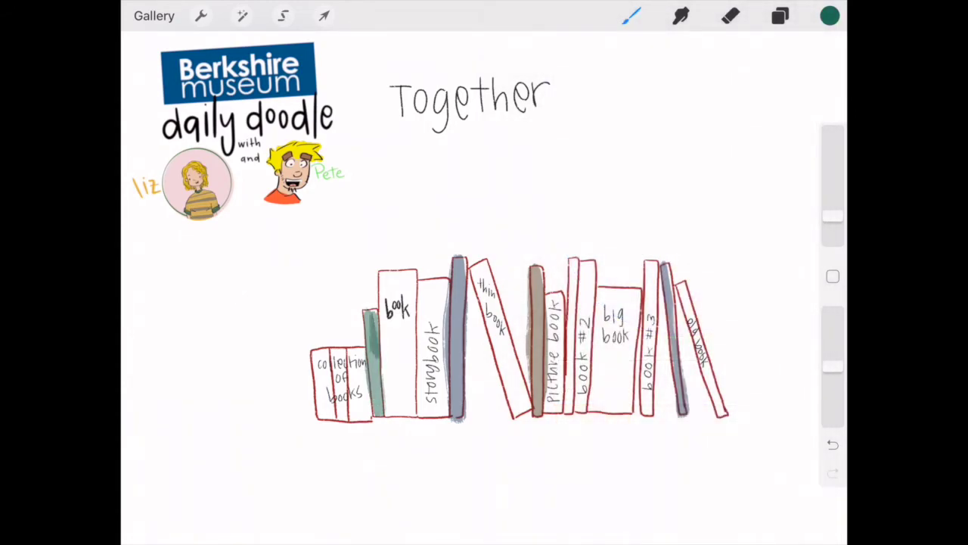
pyautogui.moveTo(651, 261); pyautogui.dragTo(648, 417)
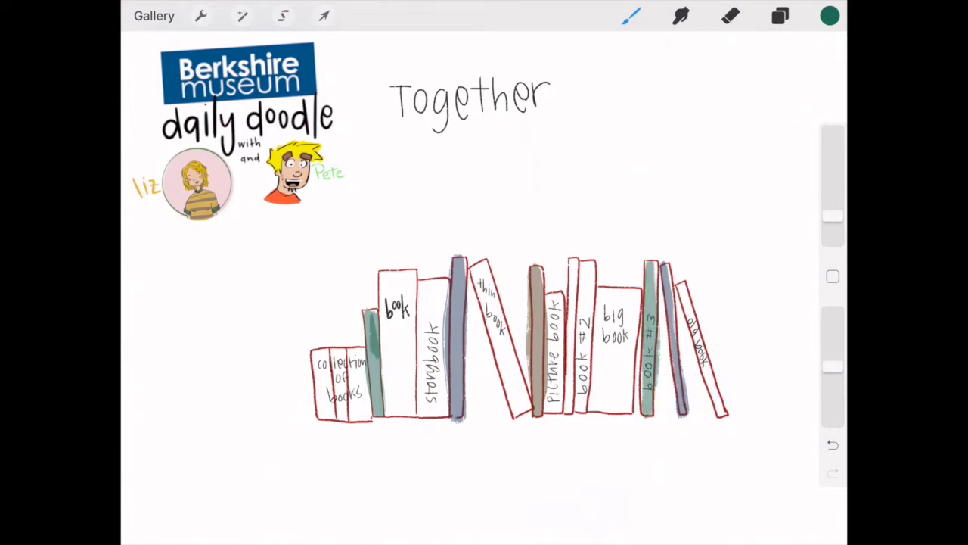
# - Wash the storybook spine in layered maroon-mauve strokes
pyautogui.click(830, 15)
pyautogui.click(745, 223)
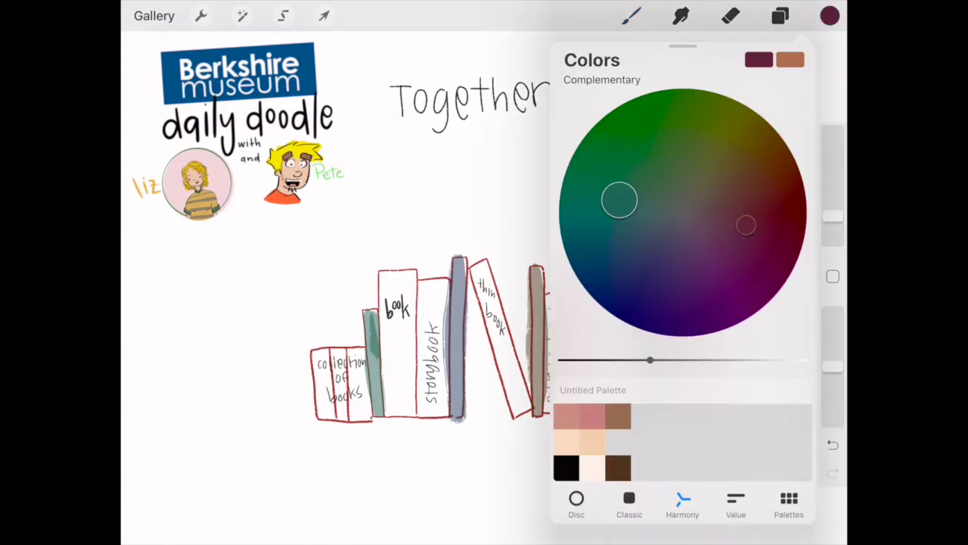
pyautogui.click(830, 15)
pyautogui.moveTo(425, 281)
pyautogui.mouseDown()
pyautogui.moveTo(427, 415)
pyautogui.moveTo(446, 413)
pyautogui.mouseUp()
pyautogui.moveTo(437, 282); pyautogui.dragTo(440, 394)
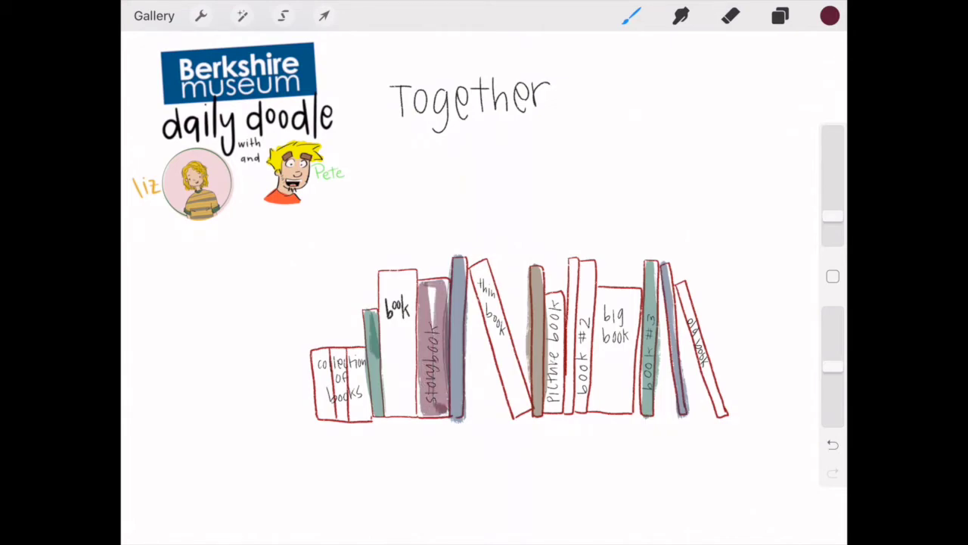
pyautogui.moveTo(434, 286); pyautogui.dragTo(435, 414)
# - Paint the collection of books spine in shades of green shifting toward olive
pyautogui.click(830, 15)
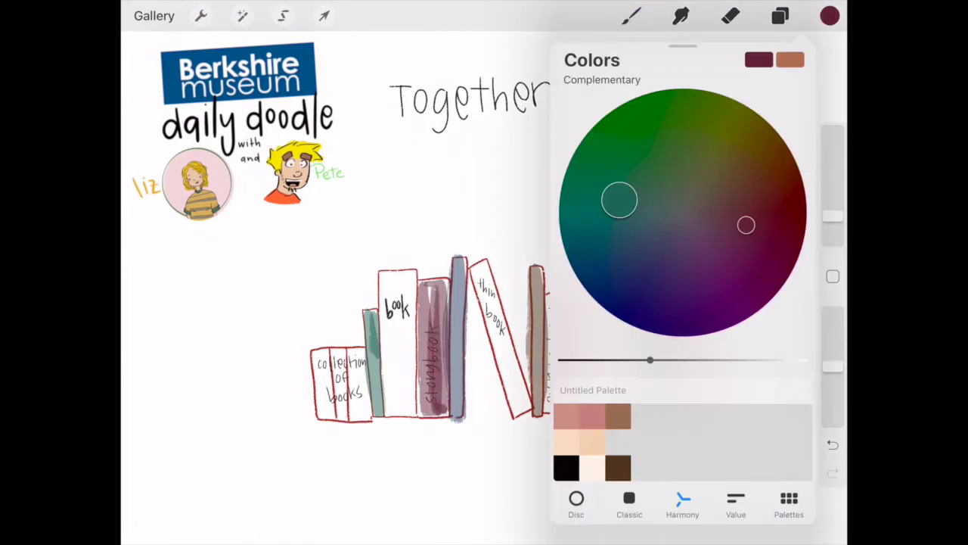
pyautogui.moveTo(620, 200)
pyautogui.mouseDown()
pyautogui.moveTo(640, 162)
pyautogui.moveTo(677, 143)
pyautogui.mouseUp()
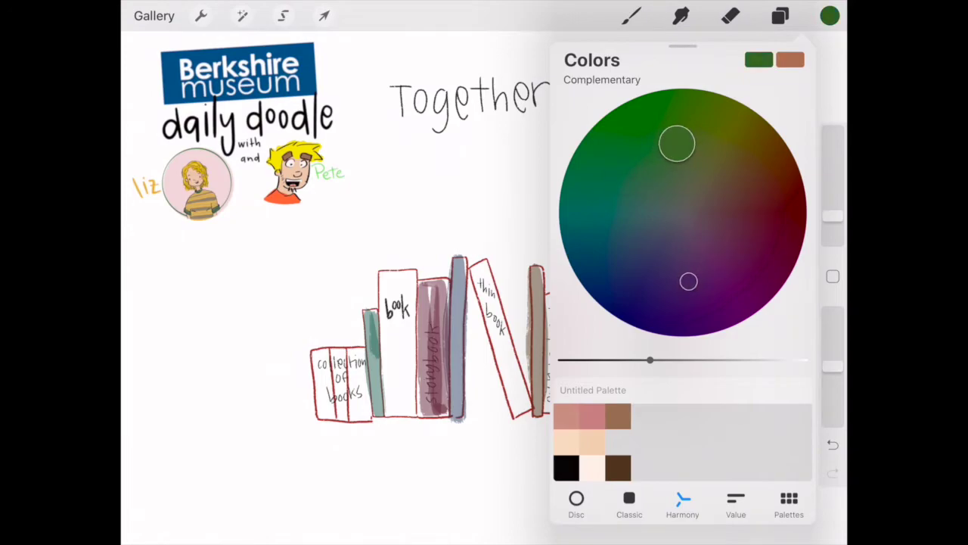
pyautogui.click(830, 15)
pyautogui.click(632, 15)
pyautogui.moveTo(321, 353); pyautogui.dragTo(330, 419)
pyautogui.click(829, 15)
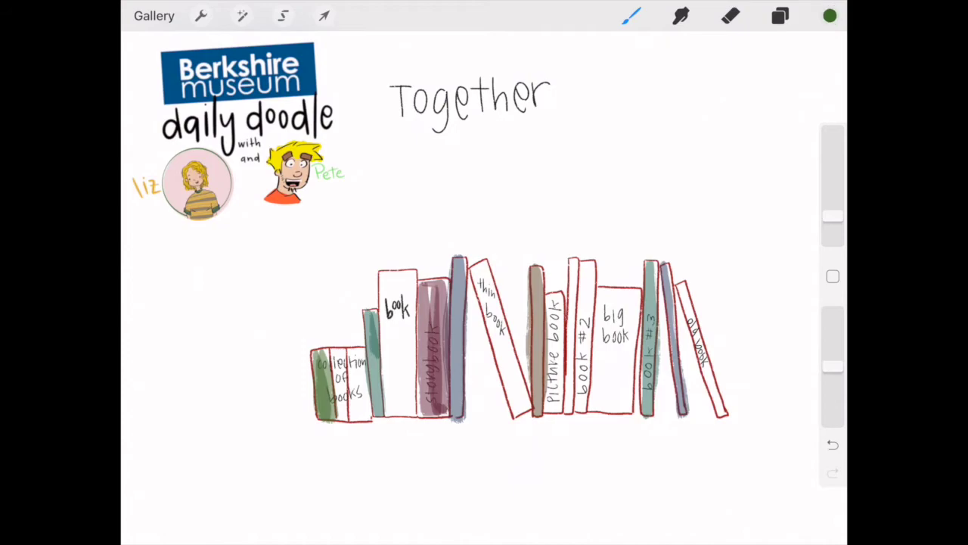
pyautogui.moveTo(676, 143); pyautogui.dragTo(688, 143)
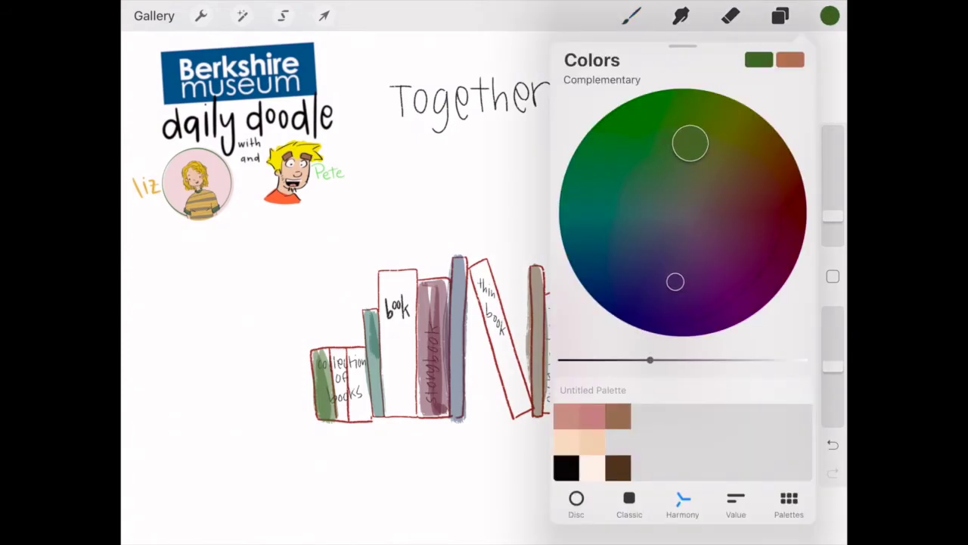
pyautogui.click(830, 15)
pyautogui.moveTo(339, 349); pyautogui.dragTo(343, 420)
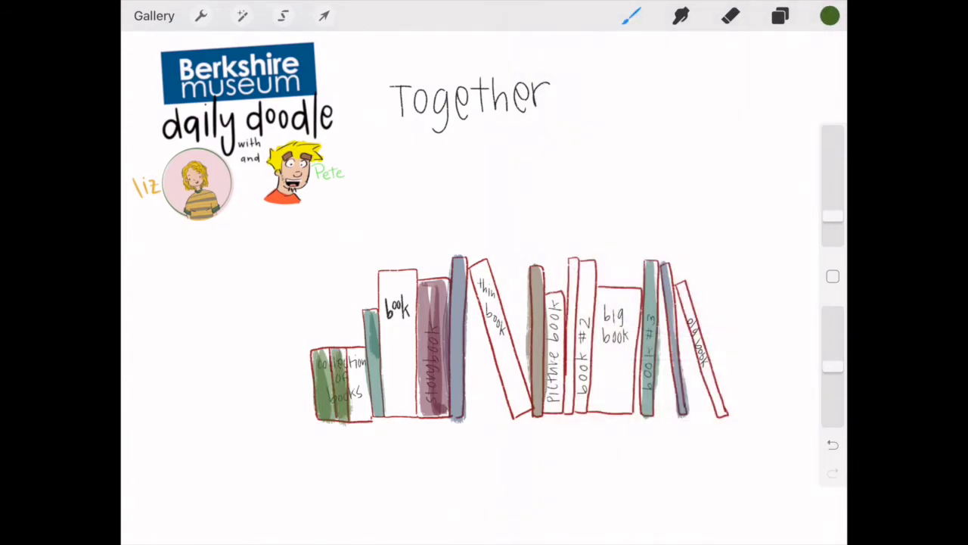
pyautogui.click(830, 15)
pyautogui.moveTo(689, 143); pyautogui.dragTo(728, 152)
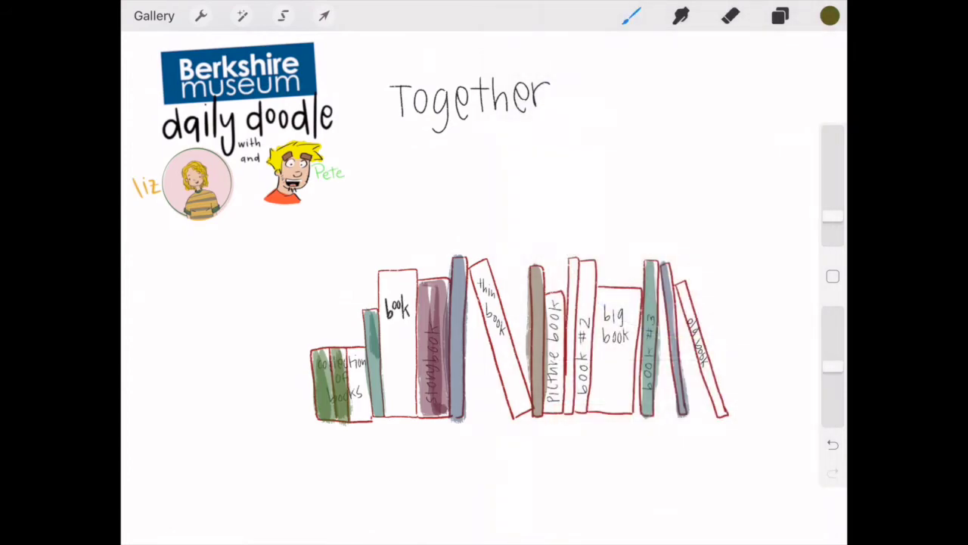
pyautogui.moveTo(355, 347); pyautogui.dragTo(364, 422)
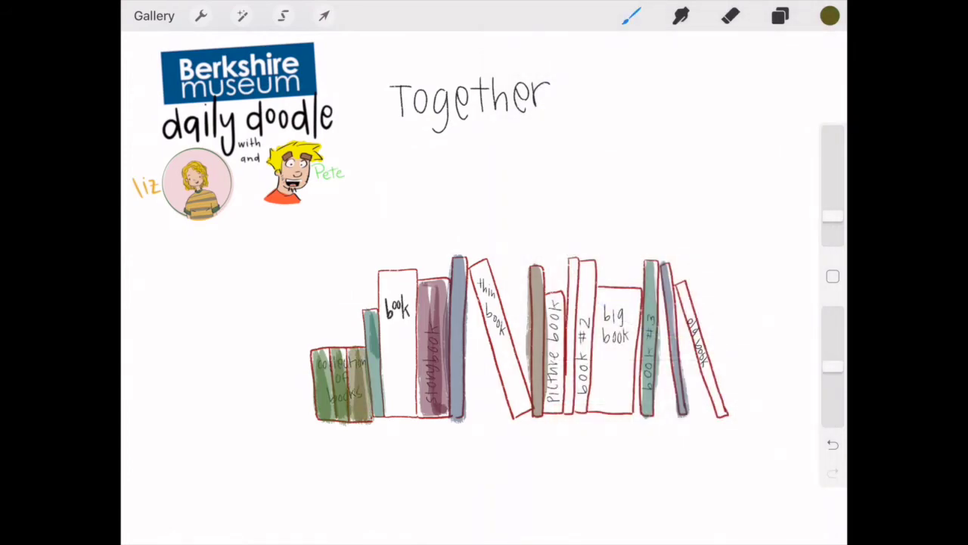
# - Fill the big book spine with dark blue-purple strokes
pyautogui.click(830, 15)
pyautogui.click(637, 273)
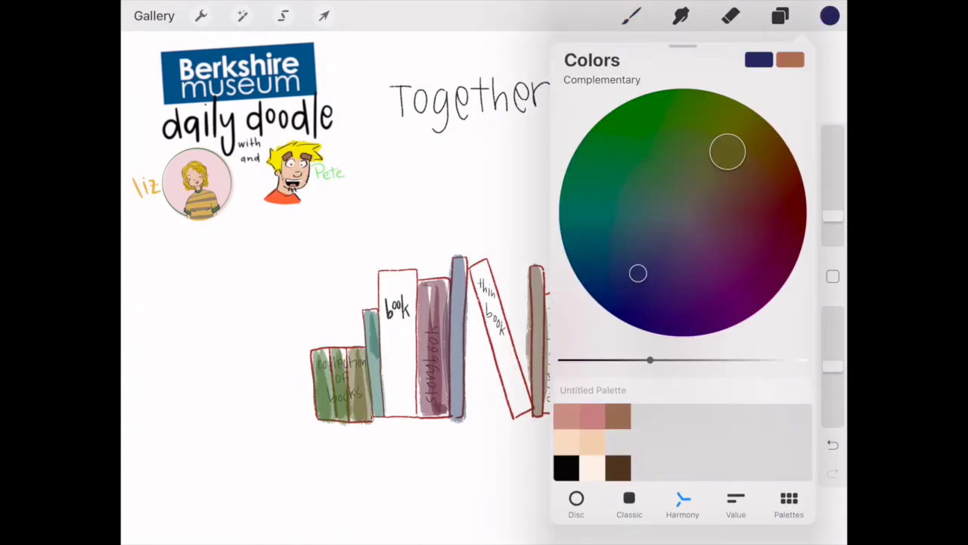
pyautogui.click(830, 15)
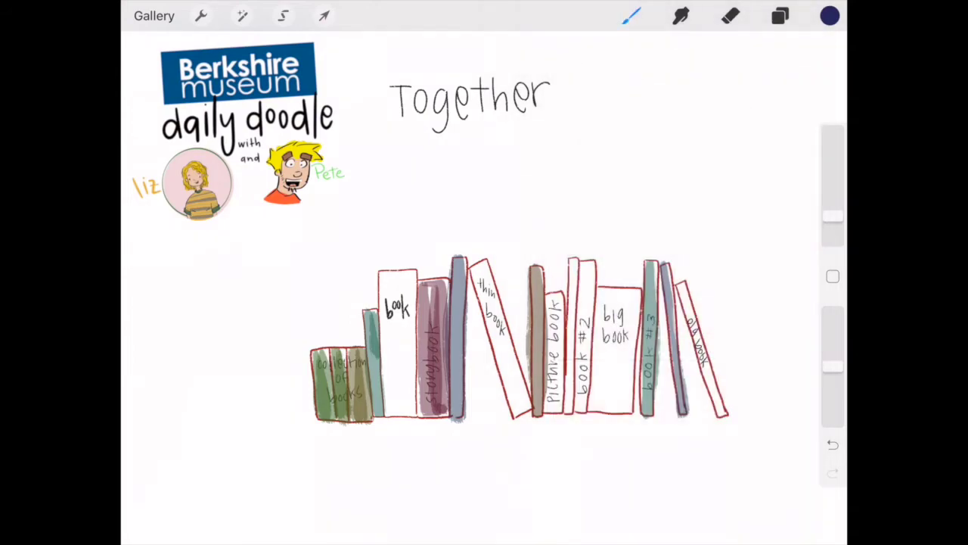
pyautogui.moveTo(601, 288); pyautogui.dragTo(597, 415)
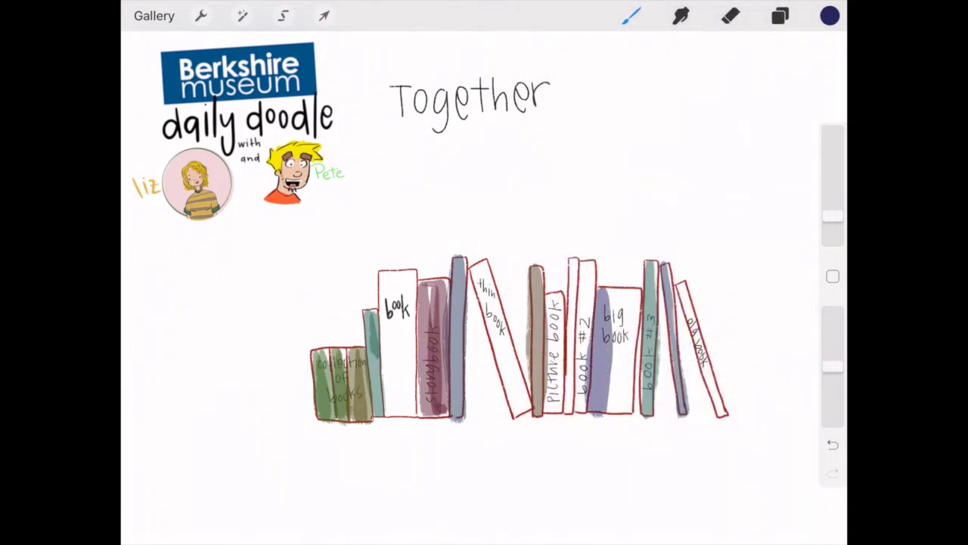
pyautogui.moveTo(605, 292)
pyautogui.mouseDown()
pyautogui.moveTo(633, 296)
pyautogui.moveTo(627, 408)
pyautogui.moveTo(608, 420)
pyautogui.mouseUp()
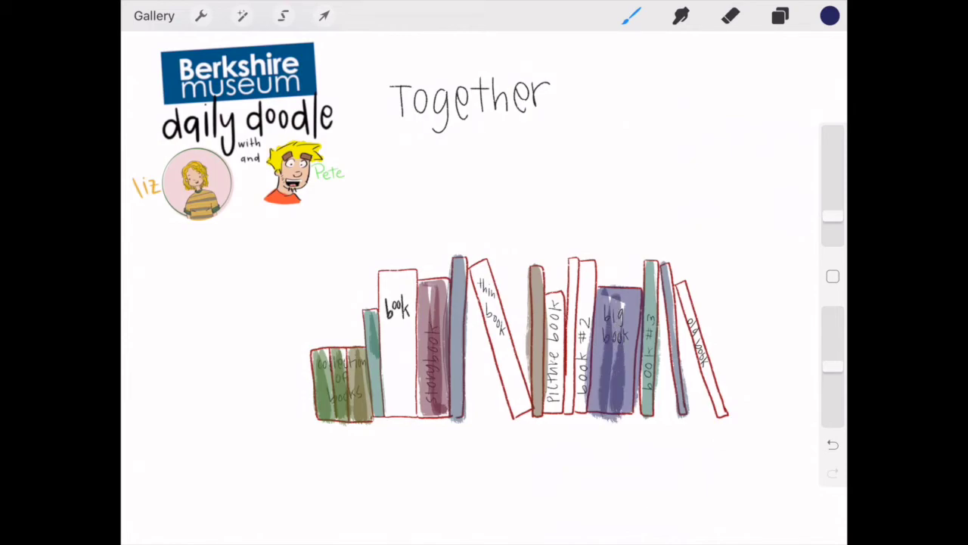
pyautogui.moveTo(605, 293); pyautogui.dragTo(599, 416)
pyautogui.click(829, 15)
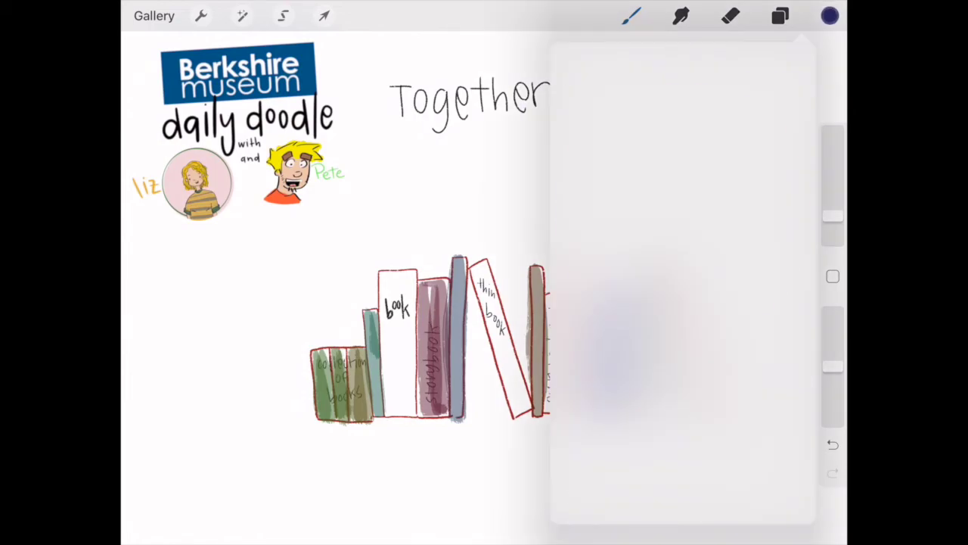
pyautogui.moveTo(638, 273); pyautogui.dragTo(704, 292)
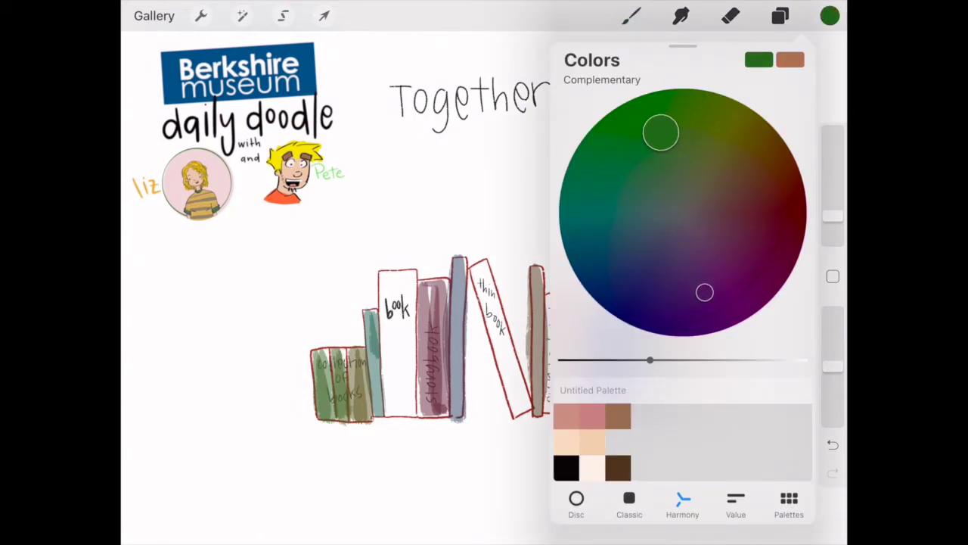
# - Paint the slanted thin book purple and the picture book spine brown
pyautogui.click(830, 15)
pyautogui.click(632, 16)
pyautogui.moveTo(476, 269); pyautogui.dragTo(529, 414)
pyautogui.click(830, 15)
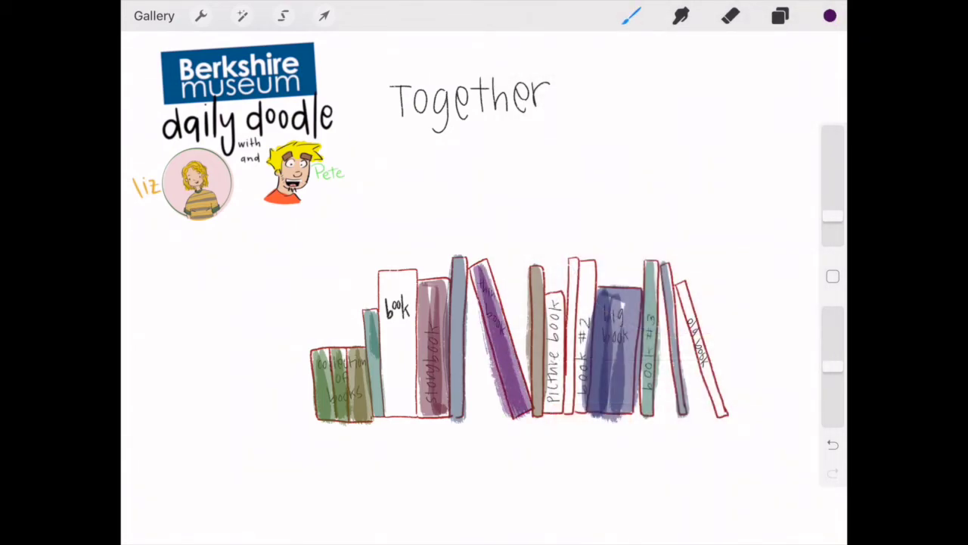
pyautogui.moveTo(661, 132); pyautogui.dragTo(757, 173)
pyautogui.moveTo(638, 270); pyautogui.dragTo(608, 249)
pyautogui.click(830, 15)
pyautogui.moveTo(556, 295)
pyautogui.mouseDown()
pyautogui.moveTo(556, 413)
pyautogui.moveTo(558, 312)
pyautogui.moveTo(560, 336)
pyautogui.mouseUp()
# - Fill the white book spine with layered blue strokes
pyautogui.click(830, 15)
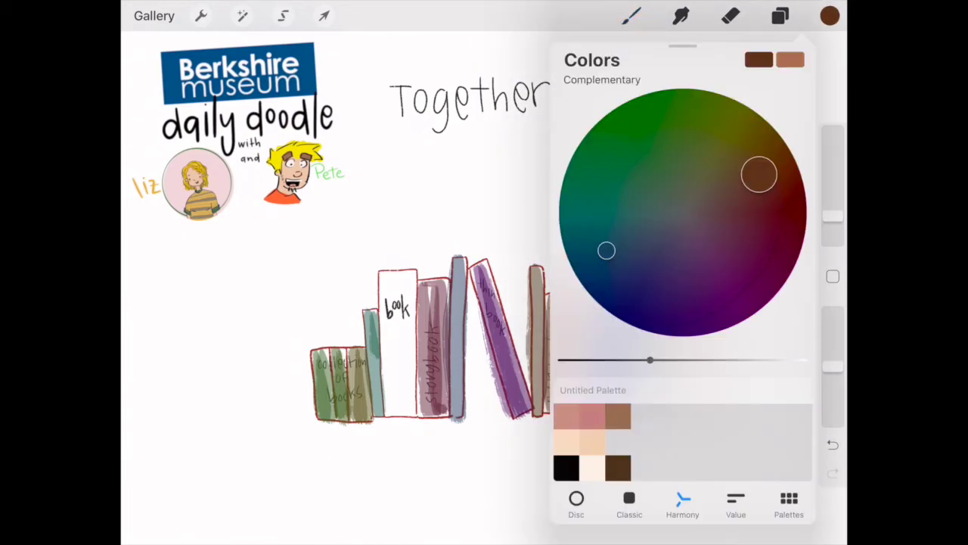
pyautogui.click(607, 250)
pyautogui.click(830, 15)
pyautogui.moveTo(386, 274); pyautogui.dragTo(390, 408)
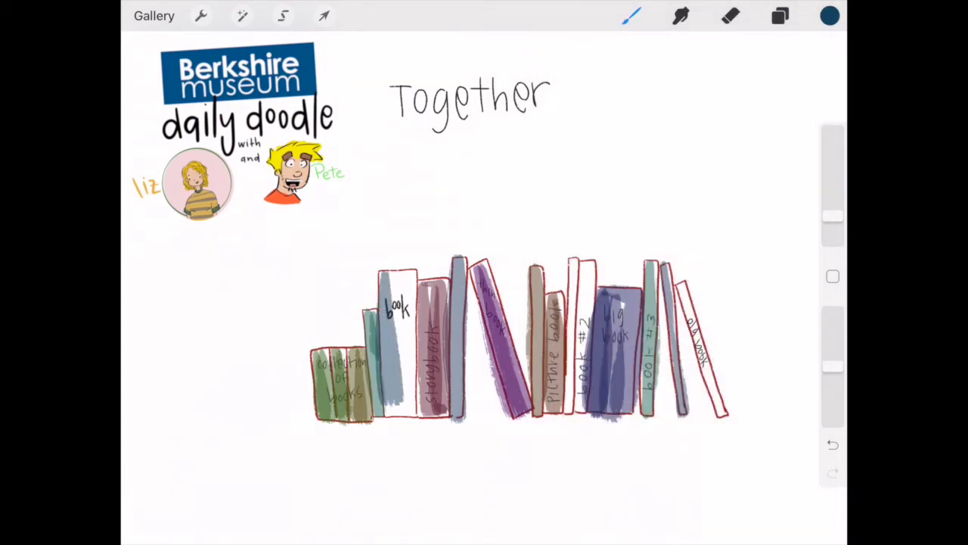
pyautogui.moveTo(381, 277)
pyautogui.mouseDown()
pyautogui.moveTo(412, 281)
pyautogui.moveTo(407, 419)
pyautogui.moveTo(397, 410)
pyautogui.moveTo(412, 420)
pyautogui.mouseUp()
pyautogui.moveTo(412, 387); pyautogui.dragTo(412, 278)
# - Paint the narrow spine left of book #2 teal
pyautogui.click(830, 15)
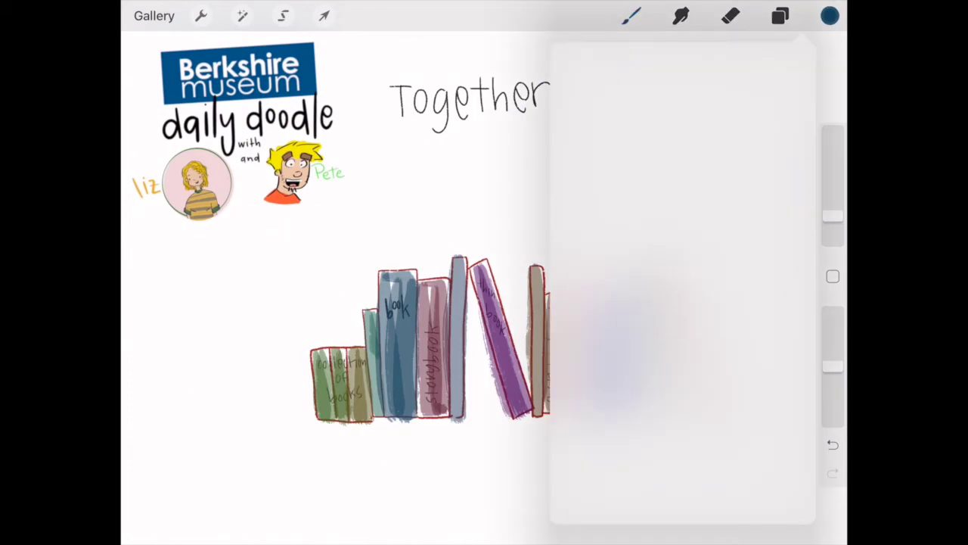
pyautogui.moveTo(759, 171)
pyautogui.mouseDown()
pyautogui.moveTo(754, 242)
pyautogui.moveTo(761, 212)
pyautogui.mouseUp()
pyautogui.click(604, 213)
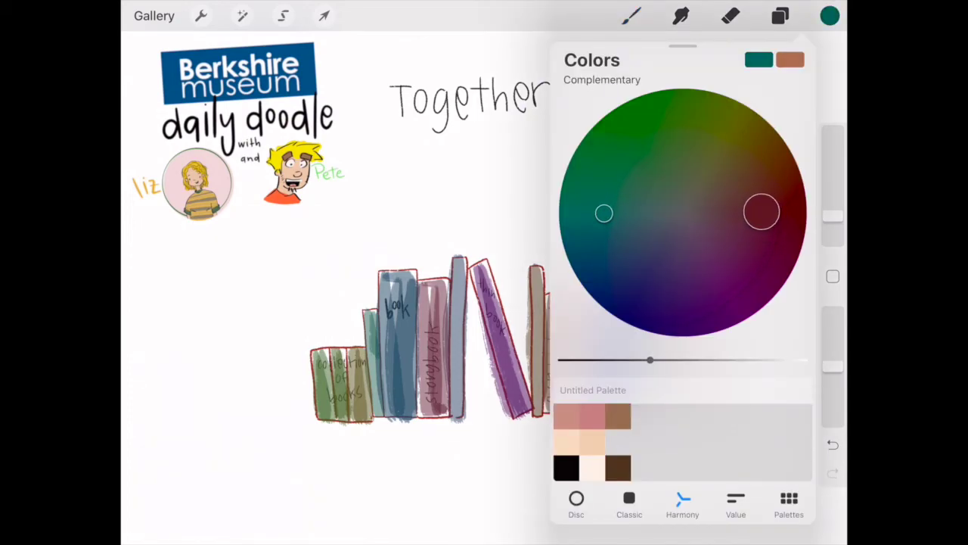
pyautogui.click(829, 15)
pyautogui.click(632, 15)
pyautogui.moveTo(570, 259); pyautogui.dragTo(567, 416)
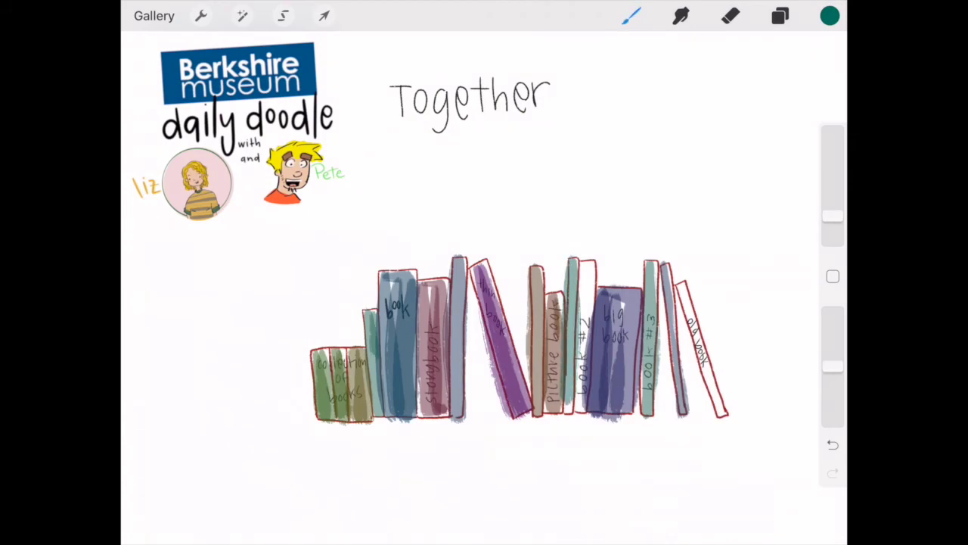
# - Paint the book #2 spine and the slanted old book dark red
pyautogui.click(830, 16)
pyautogui.click(830, 15)
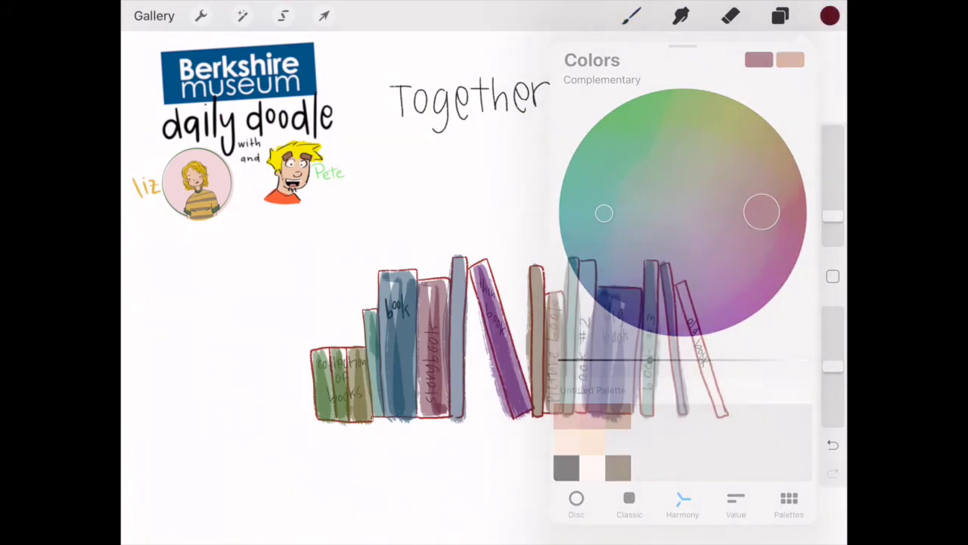
pyautogui.moveTo(584, 261); pyautogui.dragTo(583, 413)
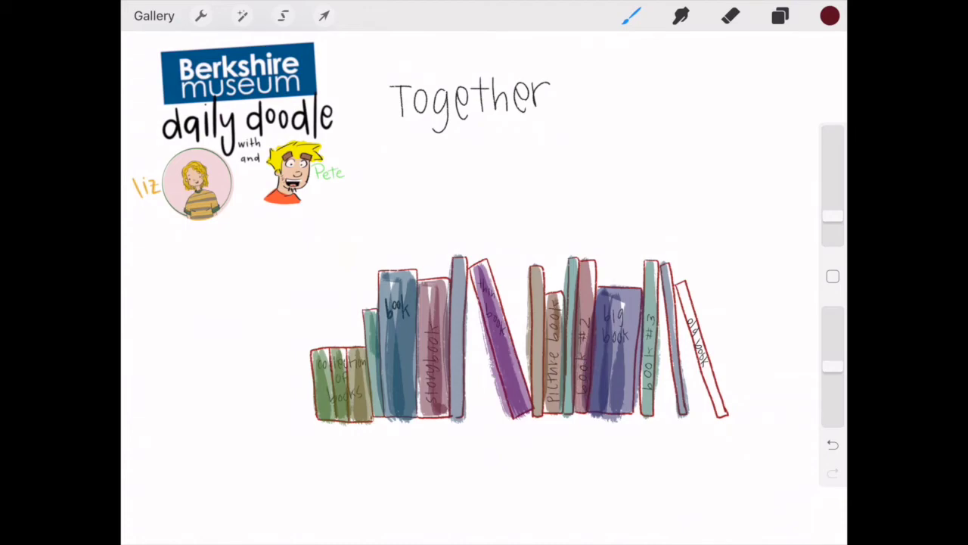
pyautogui.moveTo(590, 261); pyautogui.dragTo(592, 324)
pyautogui.moveTo(682, 285); pyautogui.dragTo(722, 416)
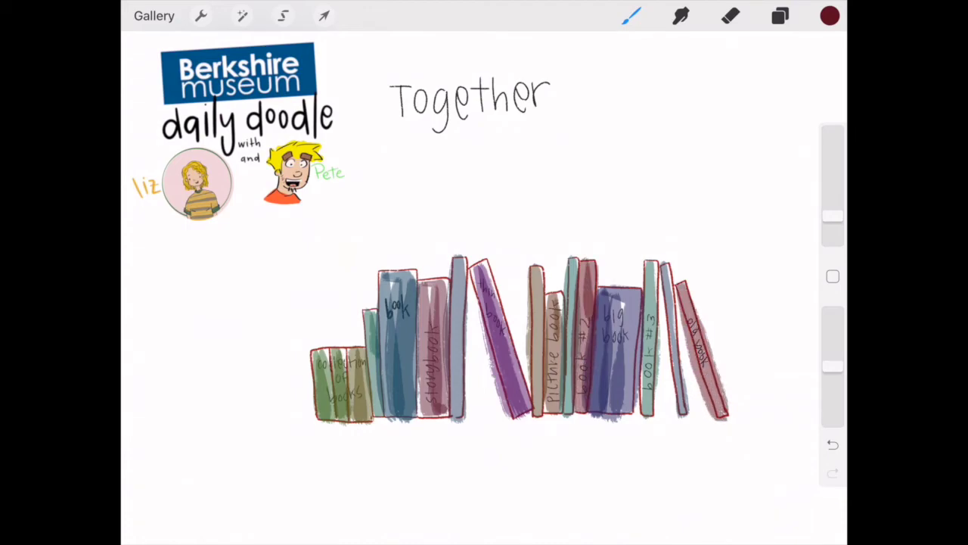
pyautogui.click(830, 15)
pyautogui.click(678, 112)
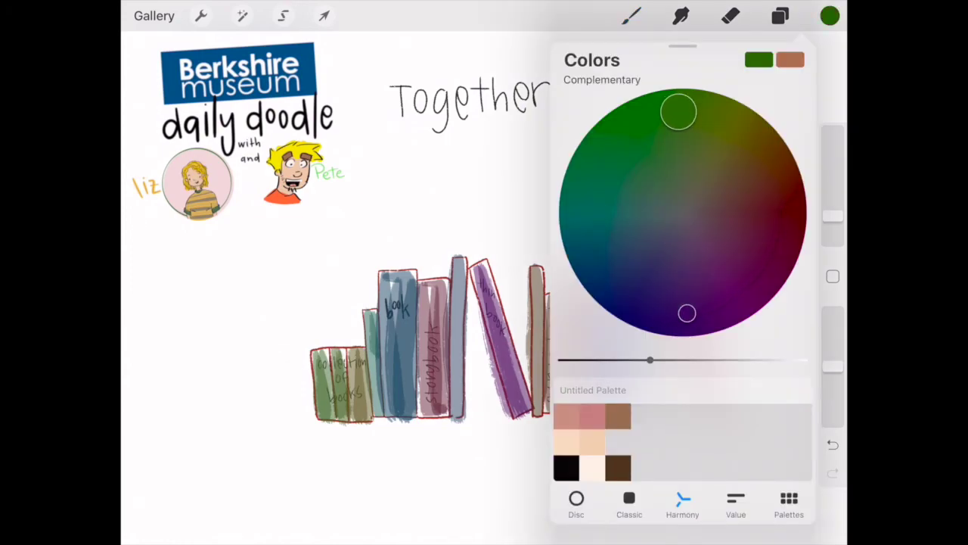
pyautogui.click(632, 15)
# - Switch to the Gesinski Ink brush and letter 'all the' in green below the books
pyautogui.click(689, 333)
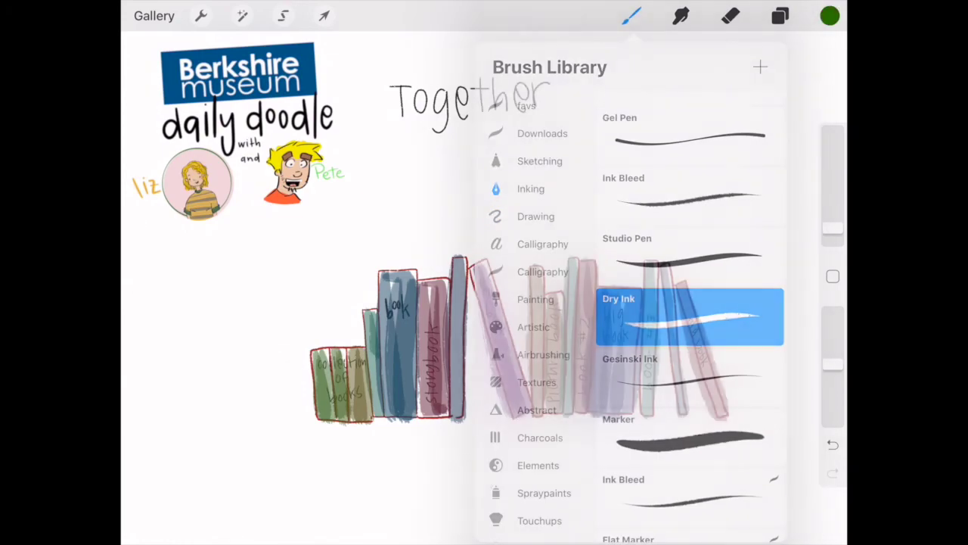
pyautogui.click(632, 15)
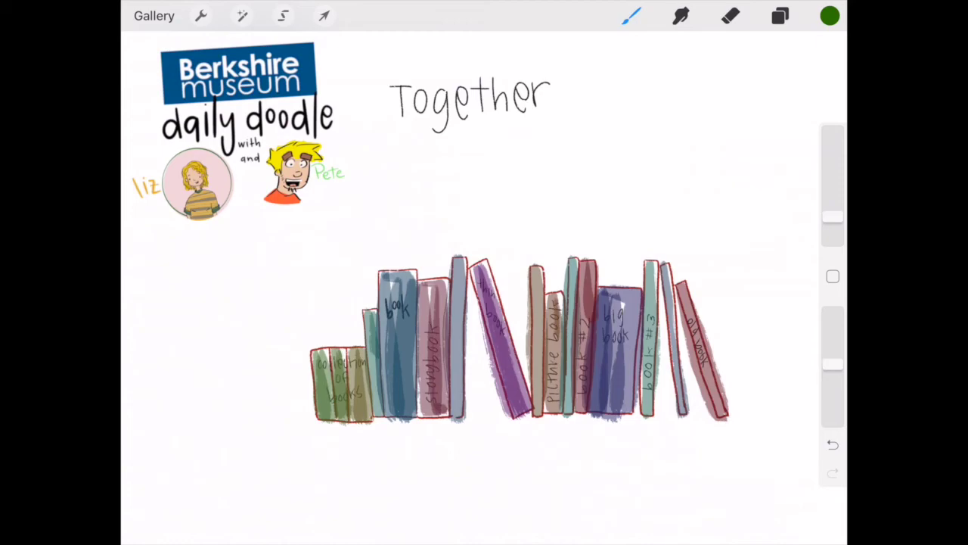
pyautogui.moveTo(428, 445)
pyautogui.mouseDown()
pyautogui.moveTo(420, 460)
pyautogui.moveTo(439, 463)
pyautogui.mouseUp()
pyautogui.moveTo(450, 431); pyautogui.dragTo(447, 462)
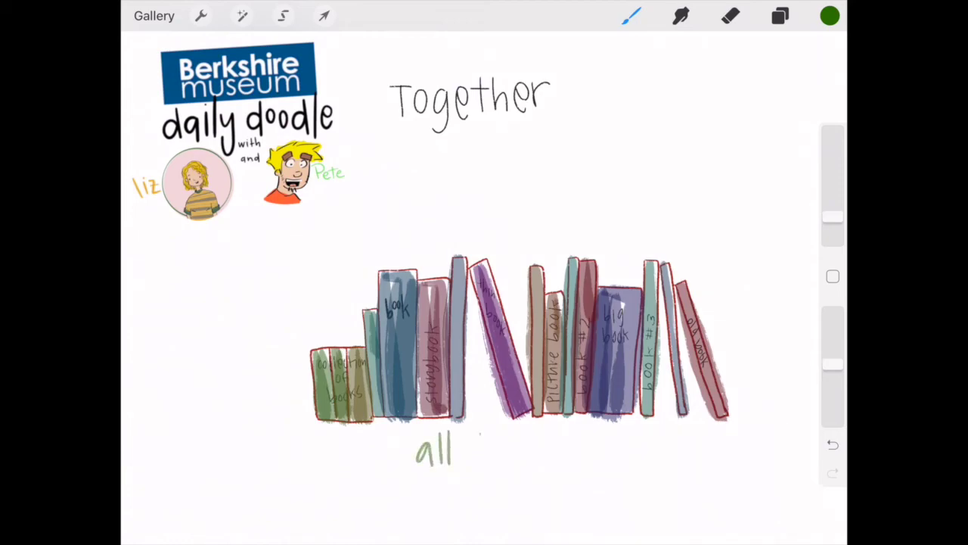
pyautogui.moveTo(481, 432); pyautogui.dragTo(481, 465)
pyautogui.moveTo(472, 447)
pyautogui.mouseDown()
pyautogui.moveTo(491, 443)
pyautogui.moveTo(494, 460)
pyautogui.mouseUp()
pyautogui.moveTo(494, 448)
pyautogui.mouseDown()
pyautogui.moveTo(506, 463)
pyautogui.moveTo(519, 436)
pyautogui.moveTo(524, 466)
pyautogui.mouseUp()
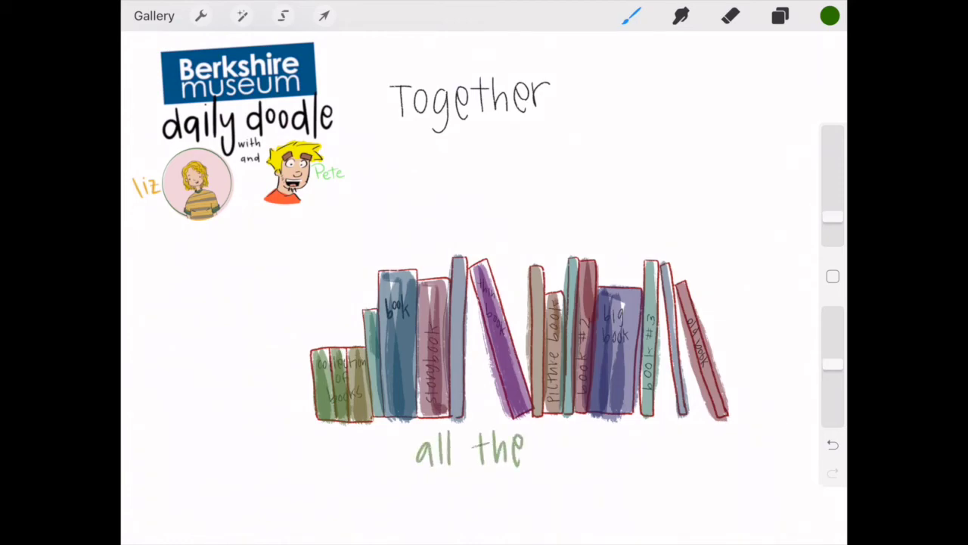
# - Finish the caption with 'books' and a second line reading 'together'
pyautogui.moveTo(543, 429)
pyautogui.mouseDown()
pyautogui.moveTo(542, 462)
pyautogui.moveTo(579, 447)
pyautogui.mouseUp()
pyautogui.moveTo(593, 428)
pyautogui.mouseDown()
pyautogui.moveTo(593, 460)
pyautogui.moveTo(604, 458)
pyautogui.mouseUp()
pyautogui.moveTo(618, 433); pyautogui.dragTo(610, 456)
pyautogui.moveTo(458, 472)
pyautogui.mouseDown()
pyautogui.moveTo(458, 500)
pyautogui.moveTo(473, 480)
pyautogui.moveTo(493, 484)
pyautogui.moveTo(485, 519)
pyautogui.moveTo(511, 503)
pyautogui.mouseUp()
pyautogui.moveTo(523, 469); pyautogui.dragTo(522, 503)
pyautogui.moveTo(536, 470)
pyautogui.mouseDown()
pyautogui.moveTo(546, 500)
pyautogui.moveTo(571, 494)
pyautogui.moveTo(584, 475)
pyautogui.moveTo(610, 493)
pyautogui.moveTo(611, 475)
pyautogui.mouseUp()
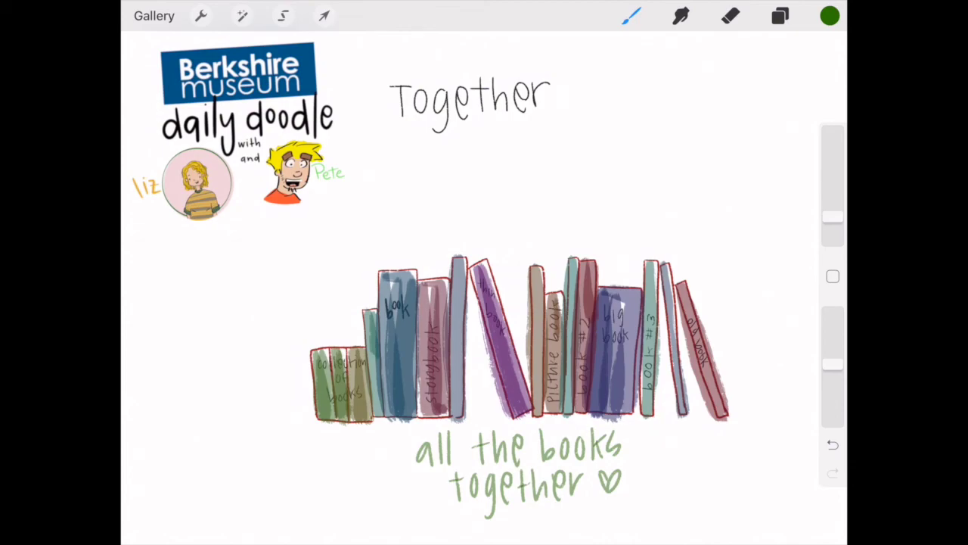